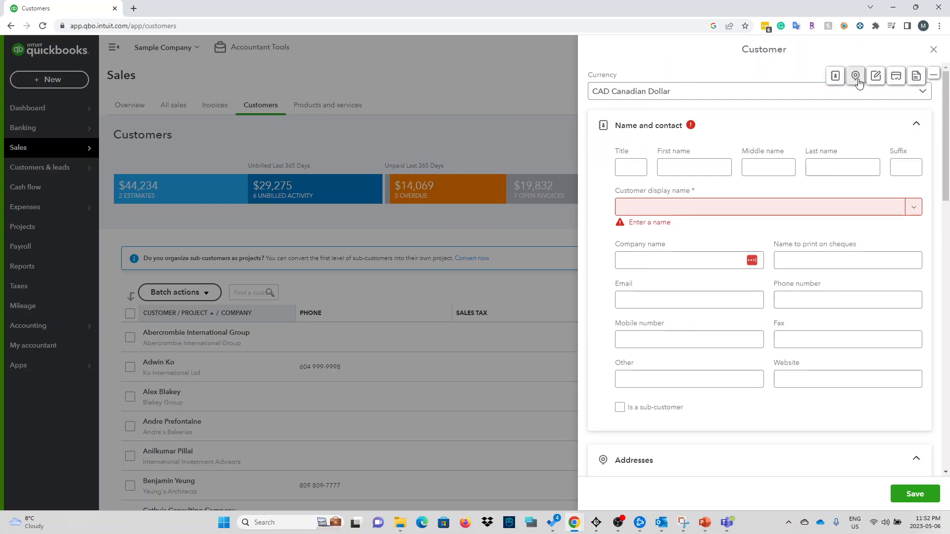
# - Look over the customer form's section shortcuts, the required customer display name and the company name field
pyautogui.click(837, 82)
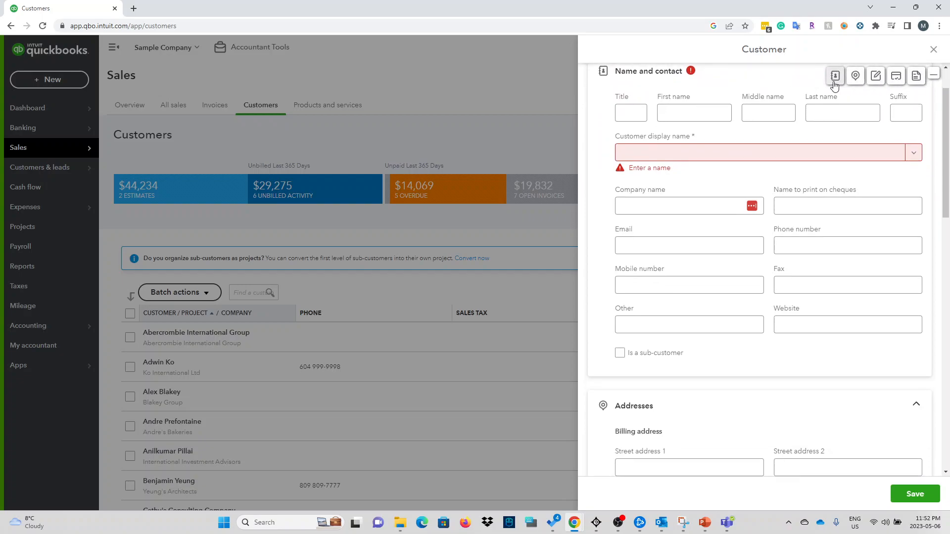
pyautogui.click(855, 77)
pyautogui.click(836, 77)
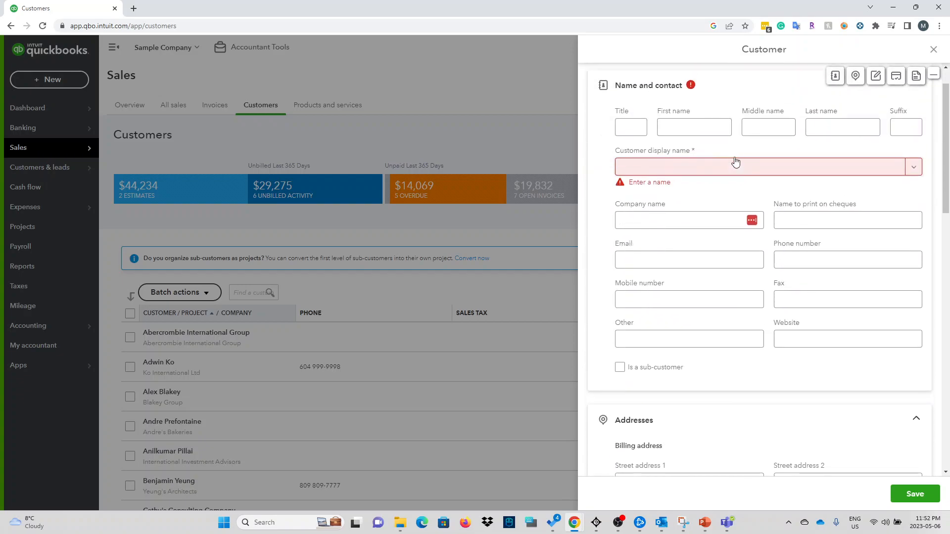
pyautogui.click(625, 167)
pyautogui.click(706, 166)
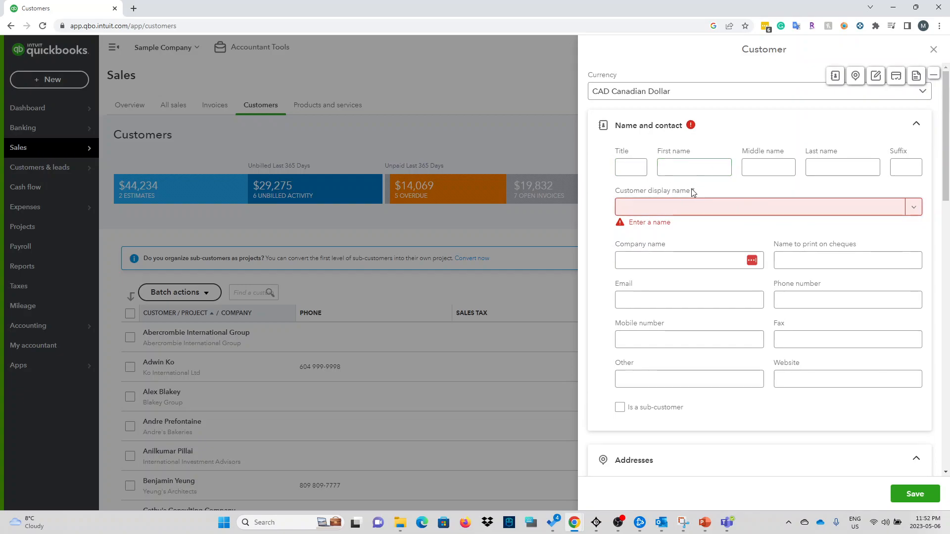
pyautogui.moveTo(694, 191); pyautogui.dragTo(613, 191)
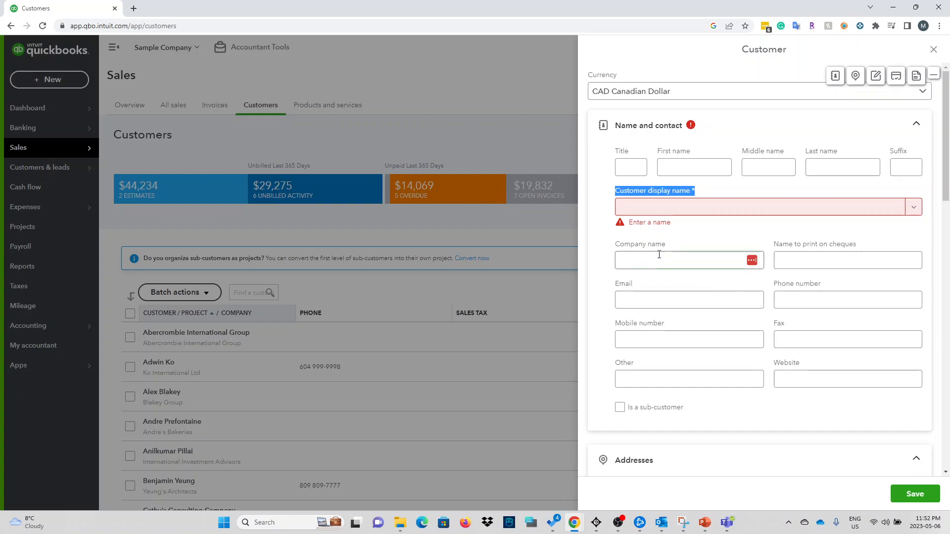
pyautogui.click(684, 232)
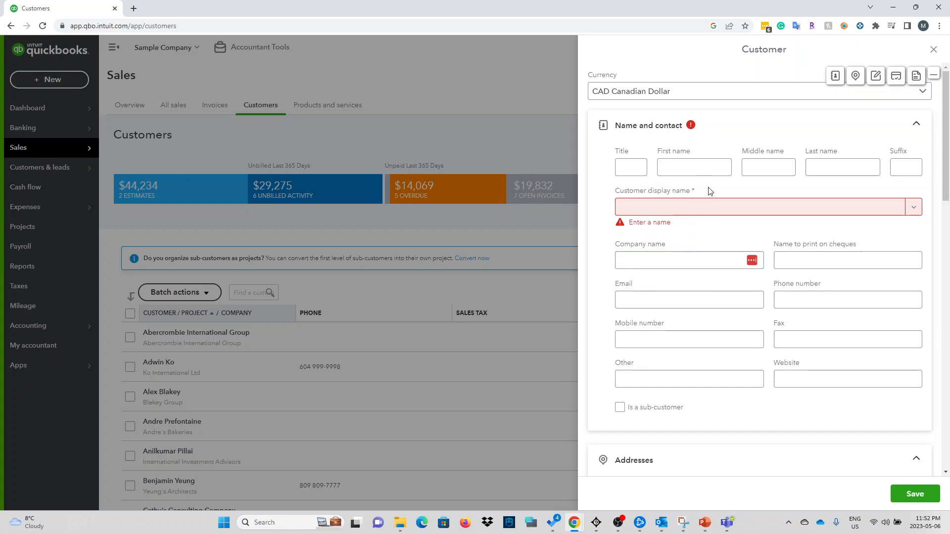
pyautogui.click(729, 208)
pyautogui.click(708, 256)
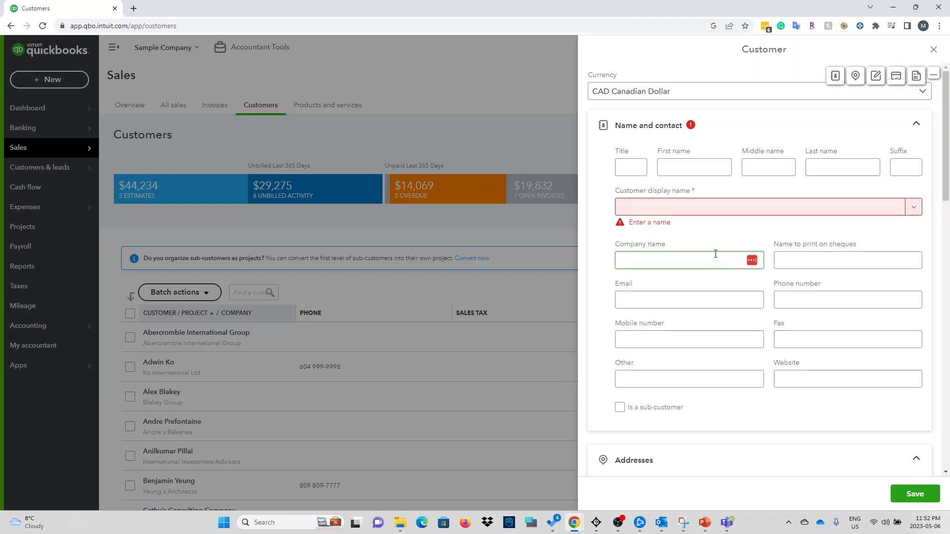
# - Enter "XYZ Restaurant" as the customer display name and "128759 Ontario Inc." as the company name
pyautogui.click(663, 214)
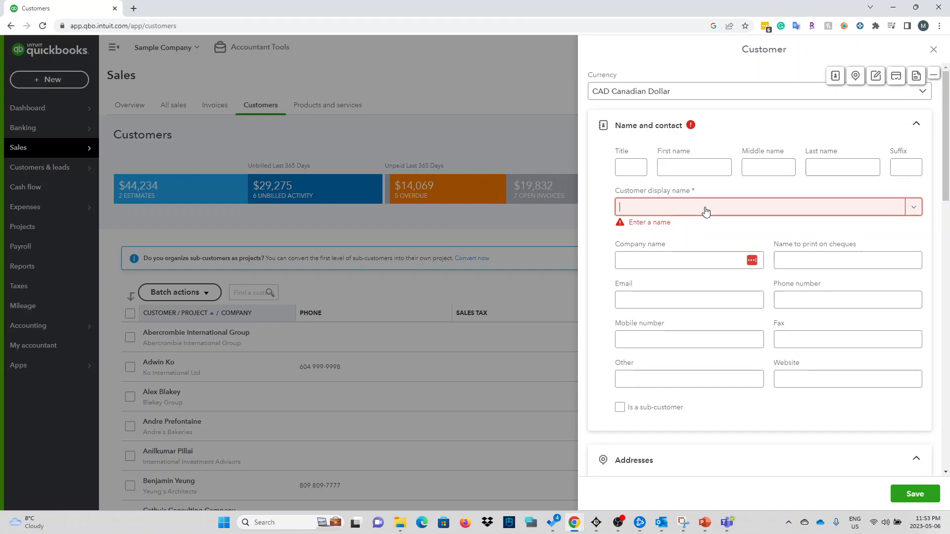
pyautogui.write('XYZ Restaurant')
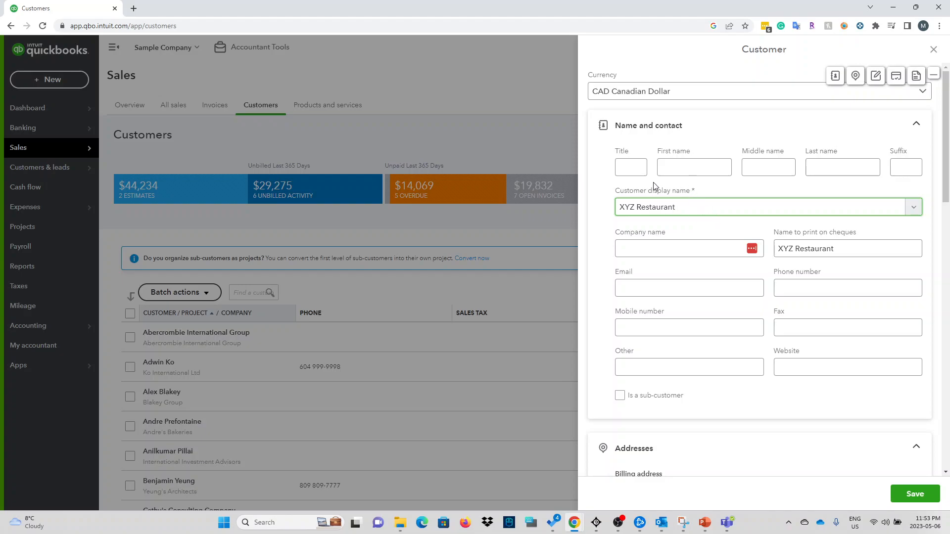
pyautogui.click(645, 250)
pyautogui.write('1287')
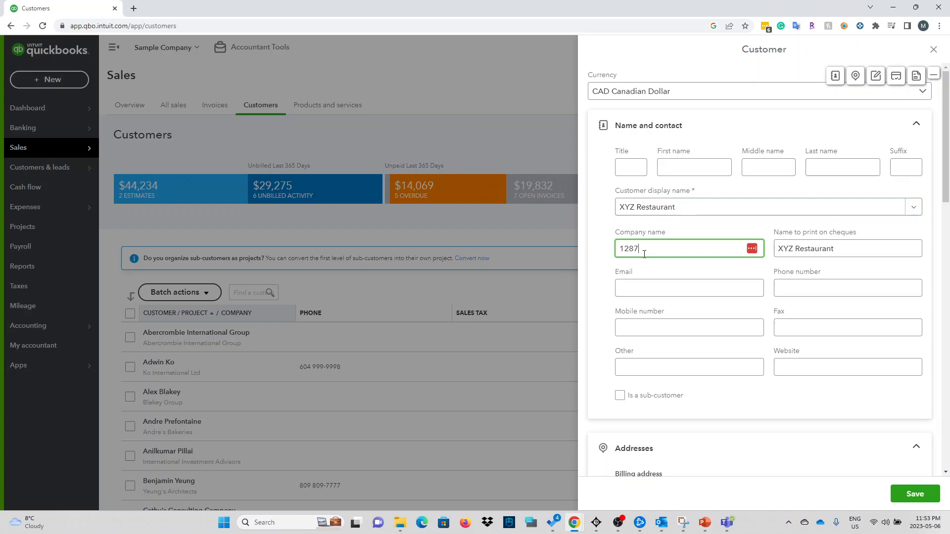
pyautogui.write('59 Ontario Inc.')
pyautogui.click(836, 249)
pyautogui.rightClick(836, 249)
pyautogui.click(836, 250)
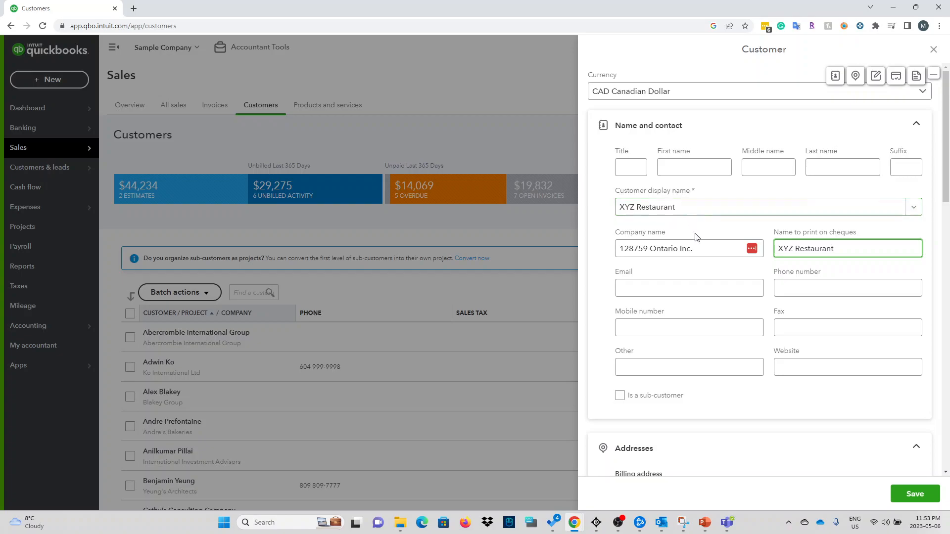
pyautogui.click(724, 242)
pyautogui.click(633, 286)
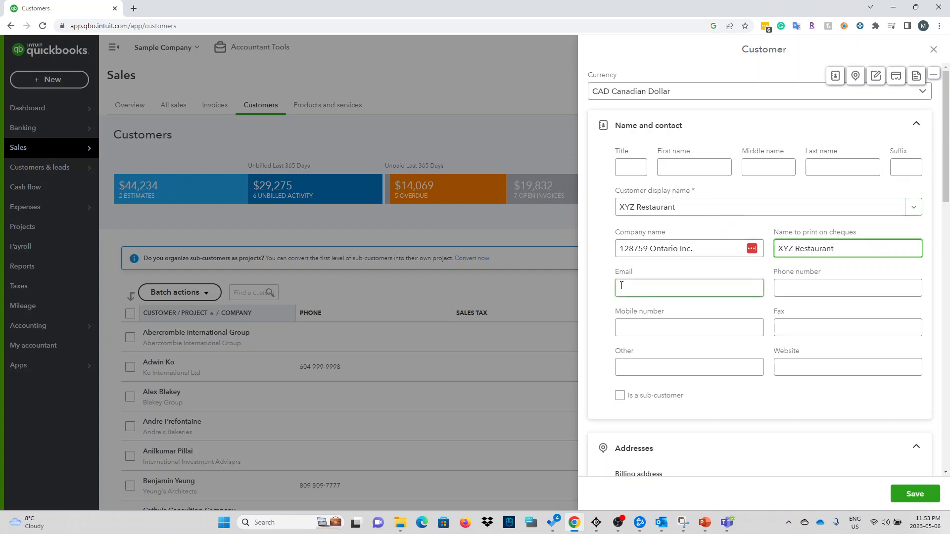
pyautogui.click(634, 287)
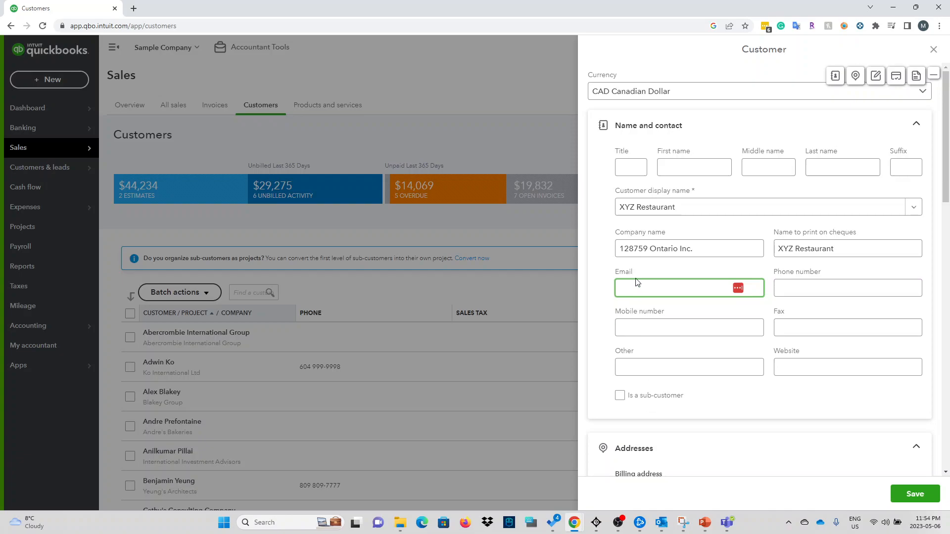
# - Reveal the separate shipping address fields and set the shipping address back to "Same as billing address"
pyautogui.click(856, 75)
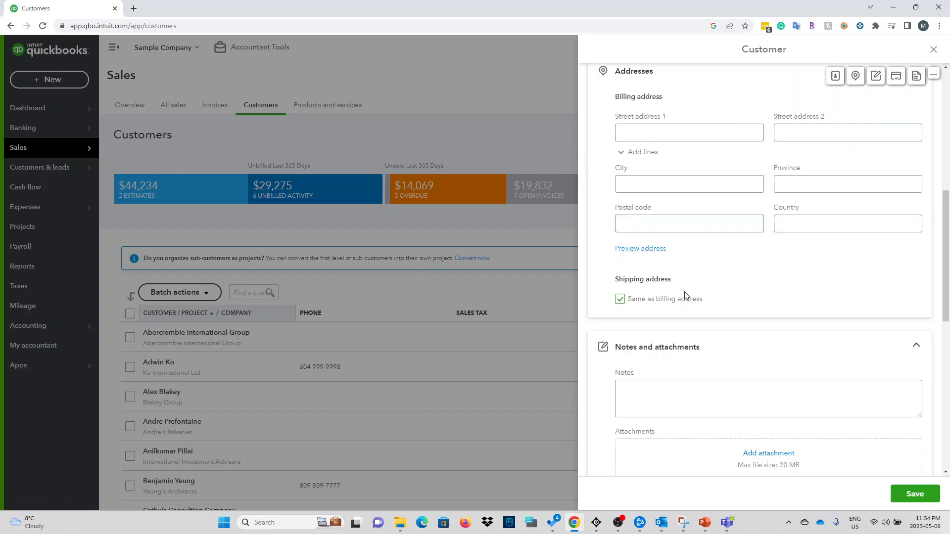
pyautogui.click(621, 300)
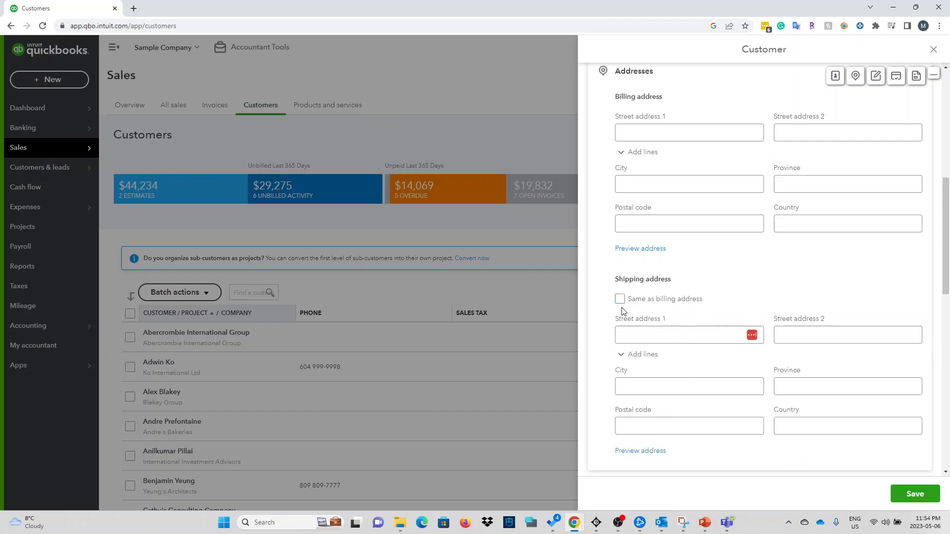
pyautogui.click(621, 299)
# - Add the note "Special terms negotiated with this customer - 60 Days Net" to the customer
pyautogui.scroll(-5, 693, 356)
pyautogui.scroll(1, 683, 343)
pyautogui.click(647, 197)
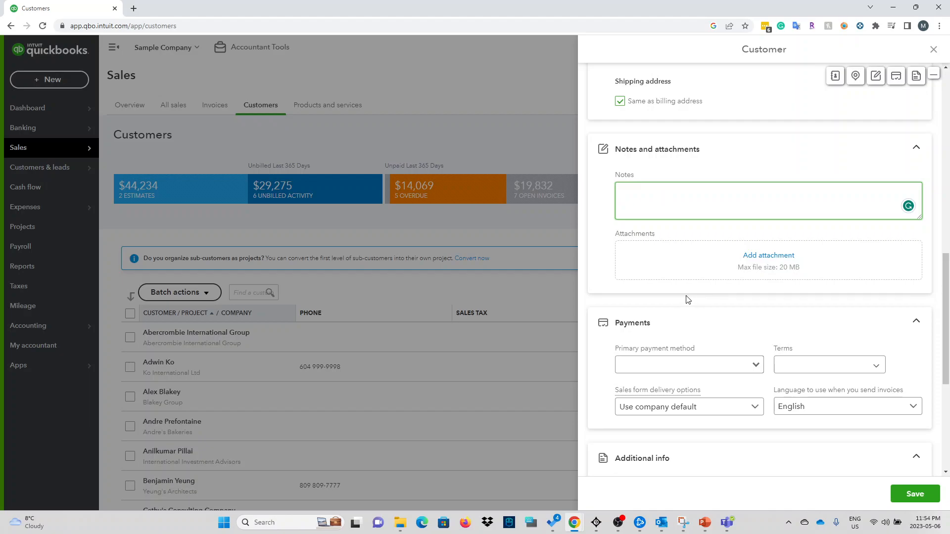
pyautogui.write('Special terms negotiated with this cus')
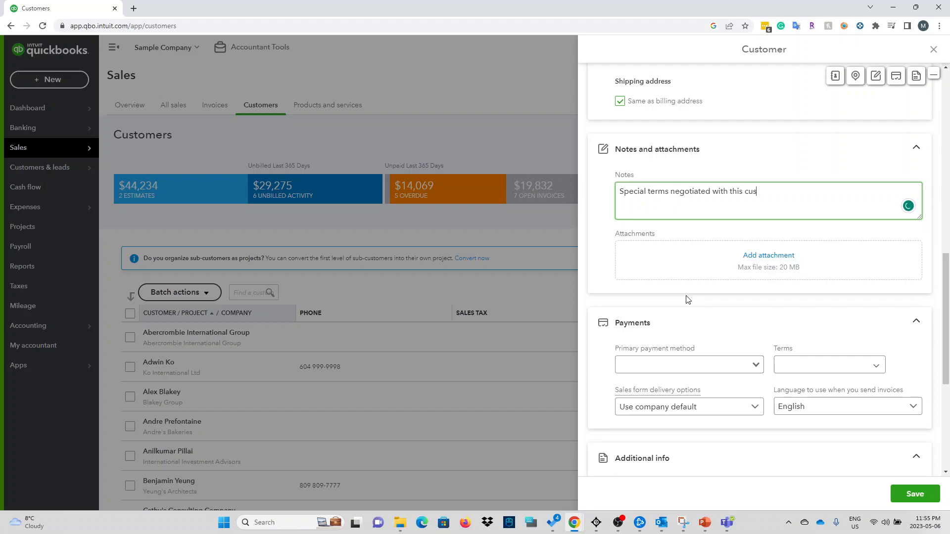
pyautogui.write('tomer - 60 Days Net')
# - Examine the available primary payment methods and payment terms for the customer without choosing any
pyautogui.scroll(-1, 730, 292)
pyautogui.scroll(-3, 731, 293)
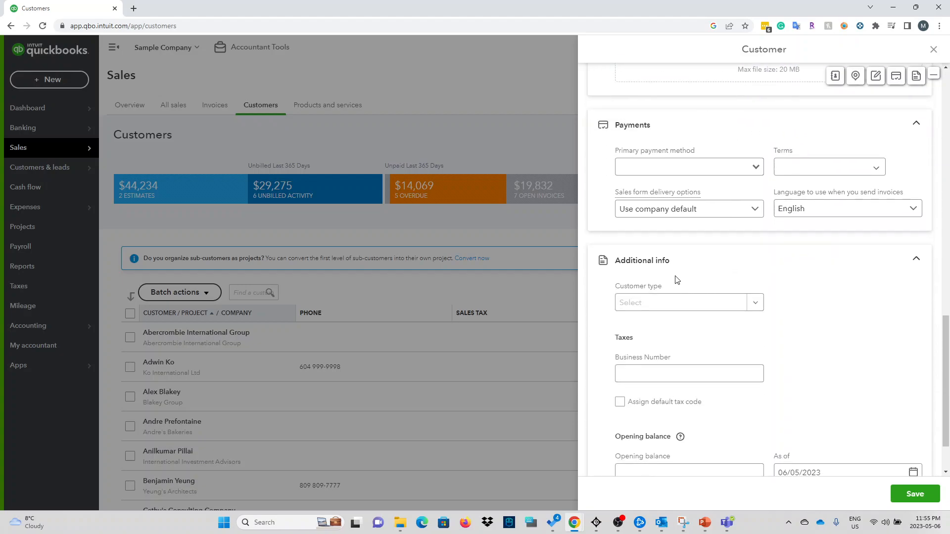
pyautogui.click(733, 168)
pyautogui.click(756, 166)
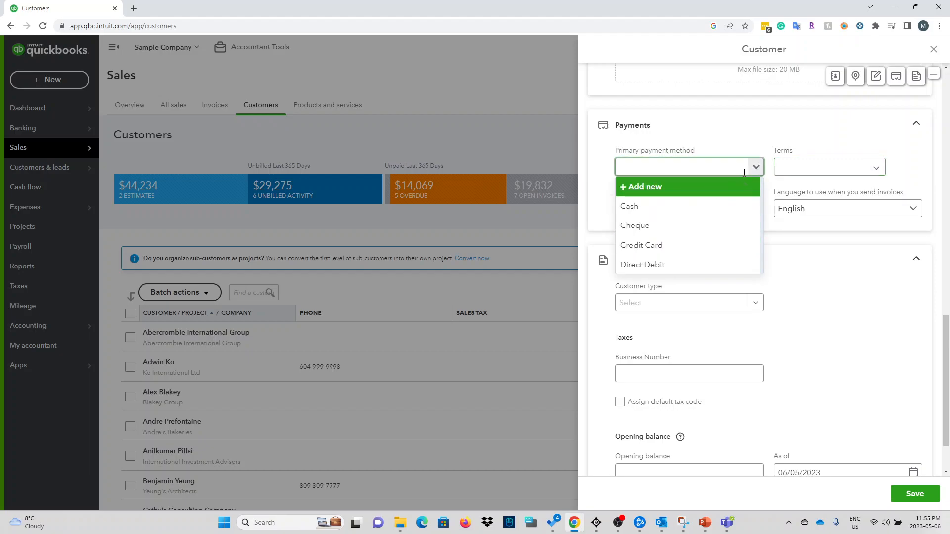
pyautogui.click(791, 127)
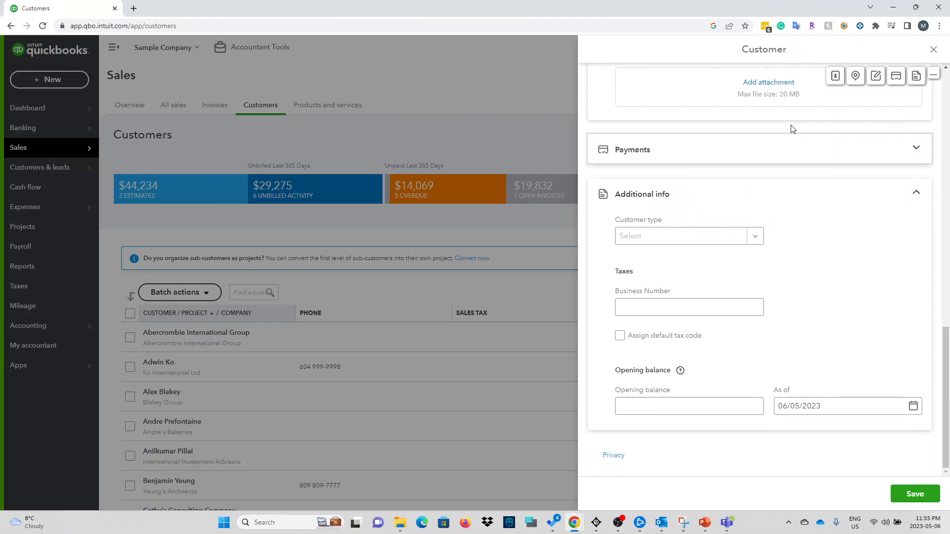
pyautogui.click(791, 157)
pyautogui.click(876, 166)
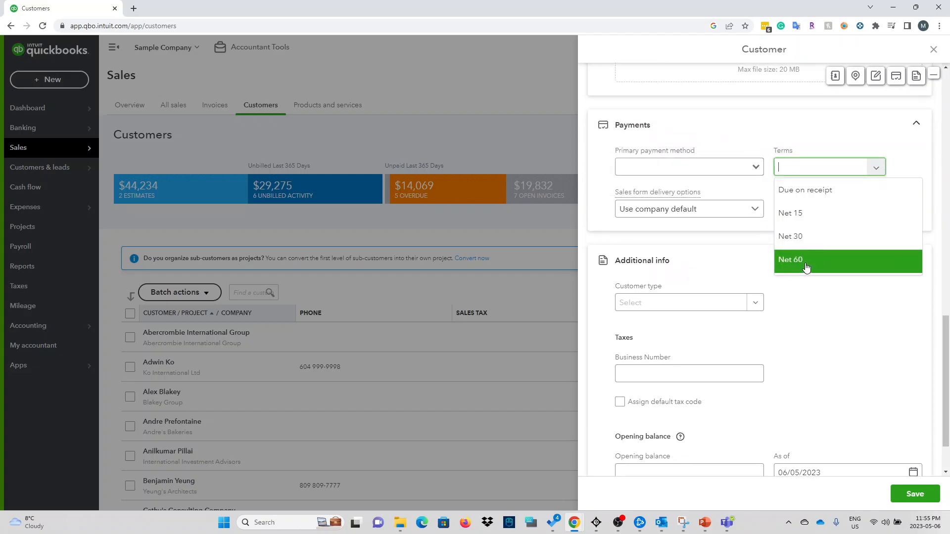
pyautogui.click(717, 236)
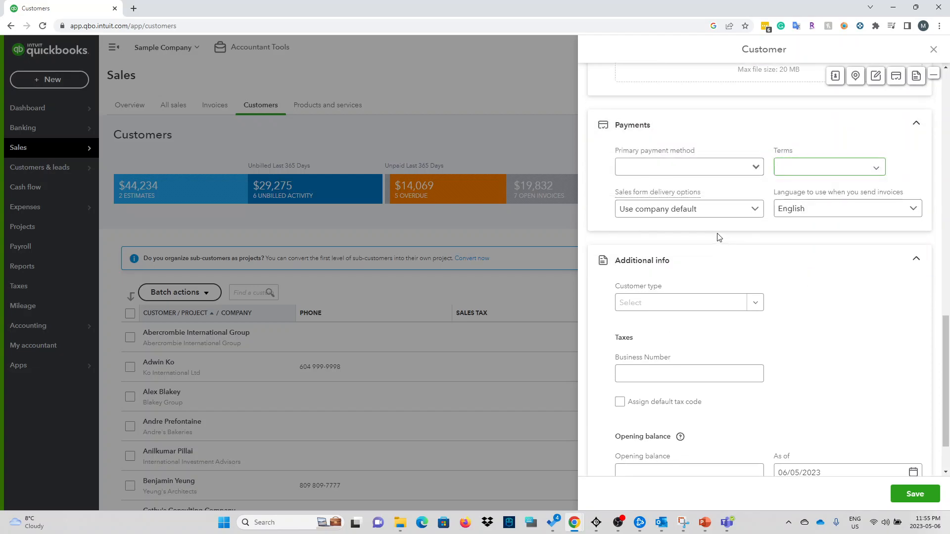
# - Create and assign the customer type "Restaurant", and save the new customer
pyautogui.scroll(-1, 698, 238)
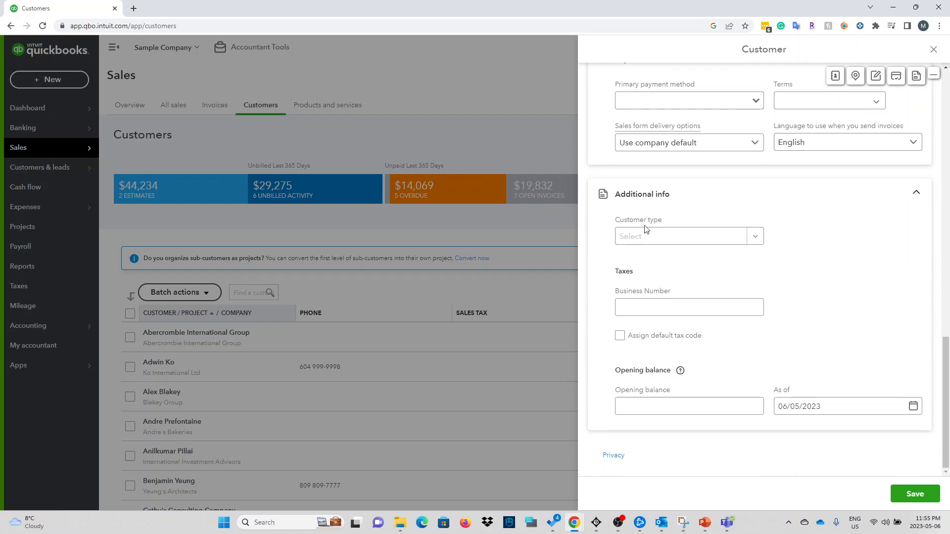
pyautogui.click(753, 235)
pyautogui.write('as')
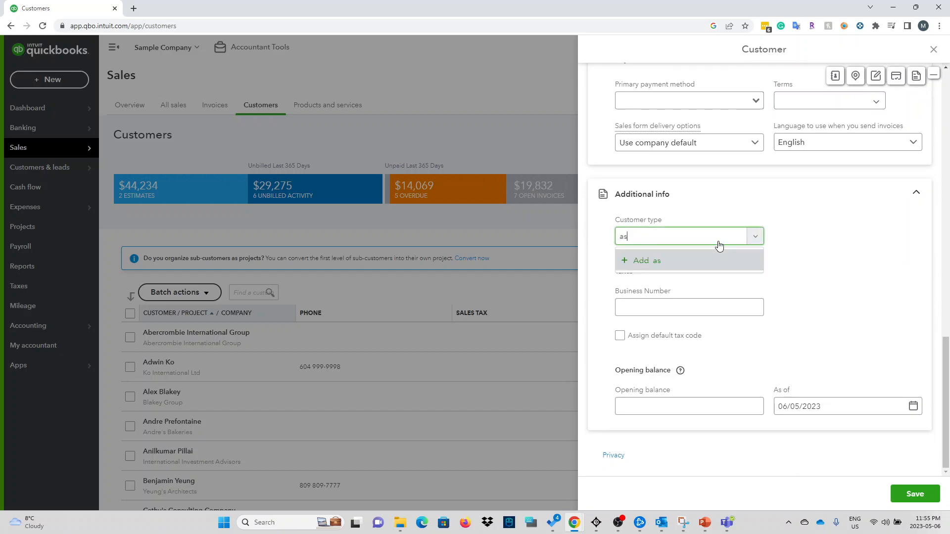
pyautogui.press('BackSpace')
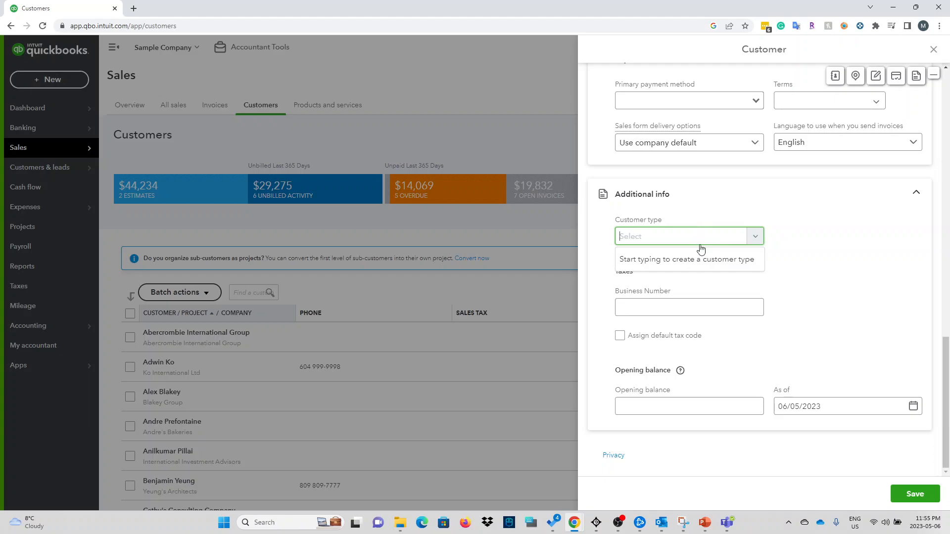
pyautogui.write('Restaurant')
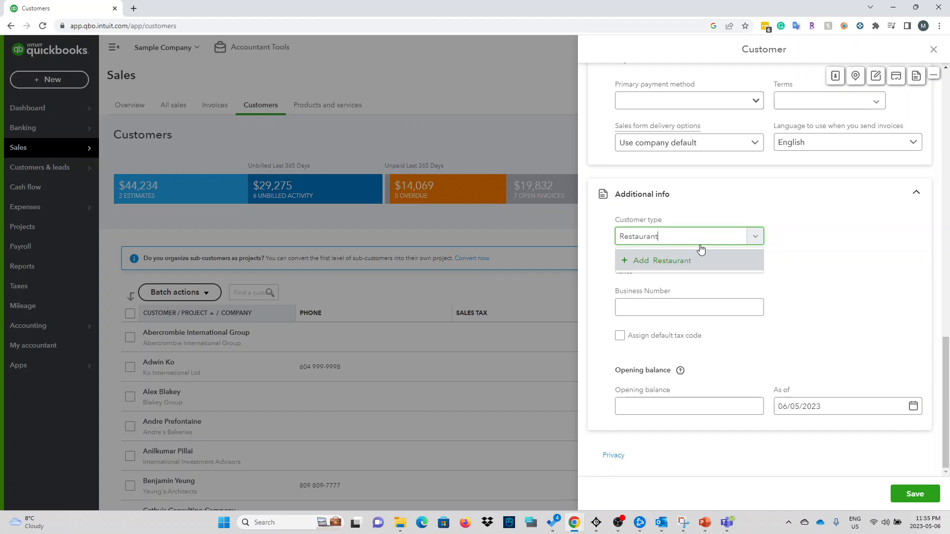
pyautogui.click(698, 261)
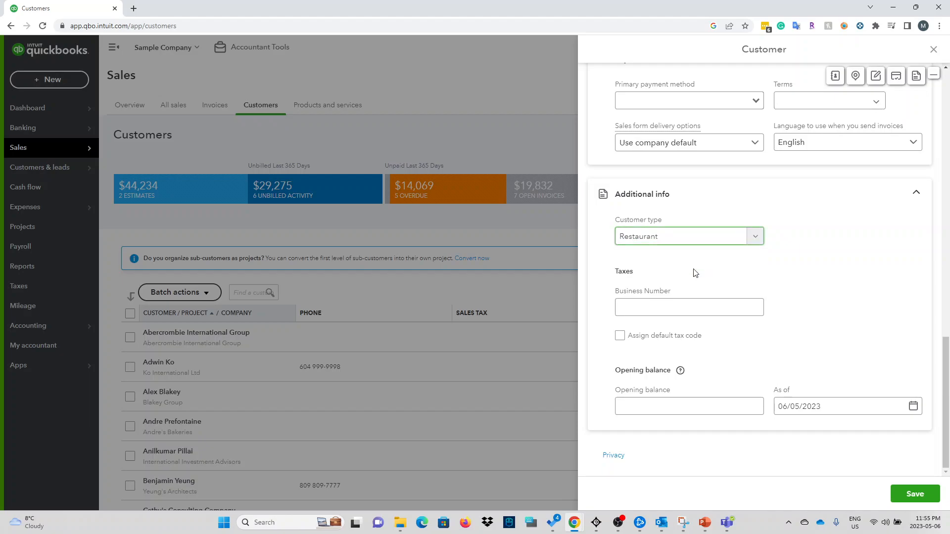
pyautogui.click(754, 239)
pyautogui.click(754, 239)
pyautogui.click(697, 307)
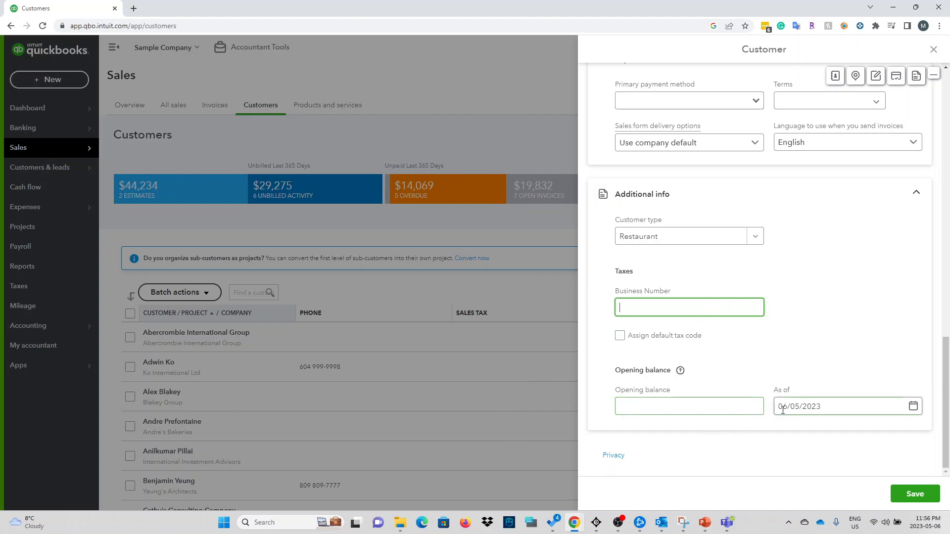
pyautogui.click(915, 494)
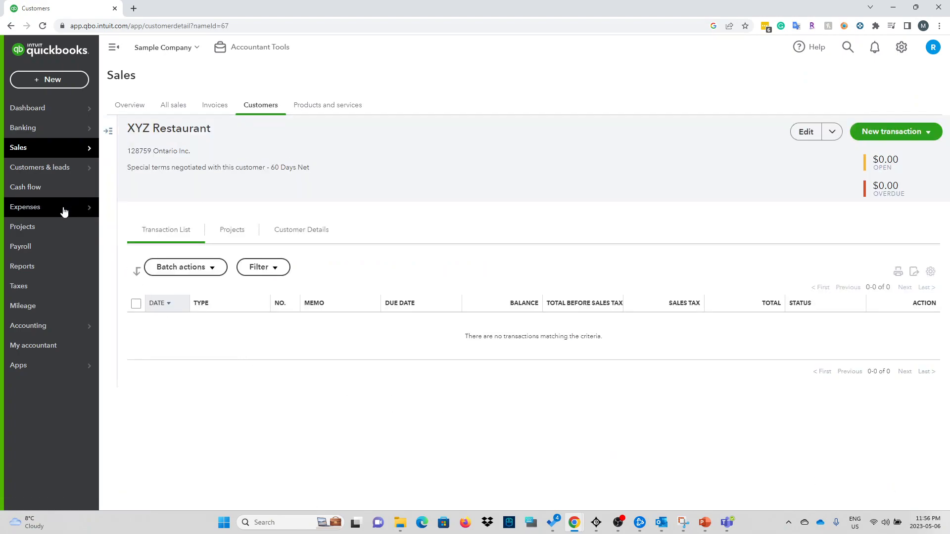
# - Open the Suppliers list from the Expenses area and look through the existing suppliers
pyautogui.moveTo(64, 208)
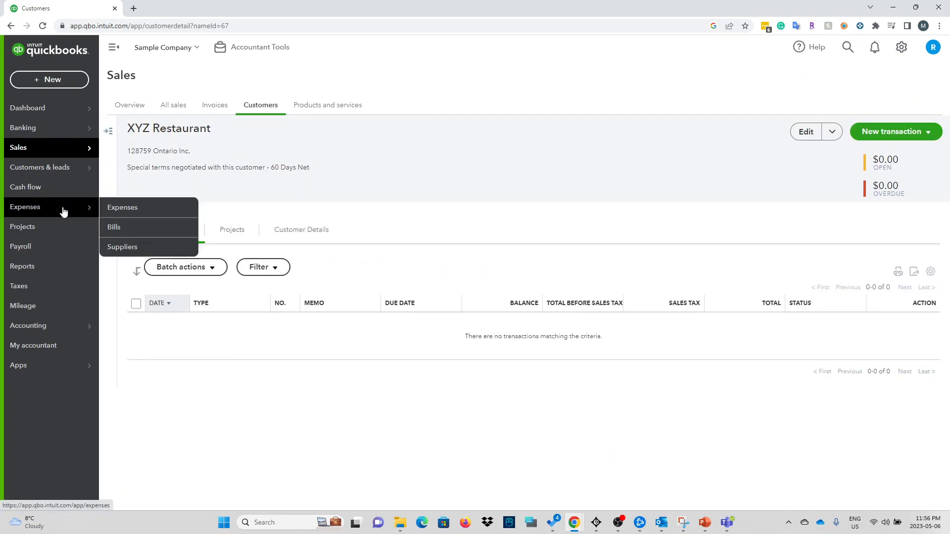
pyautogui.click(148, 247)
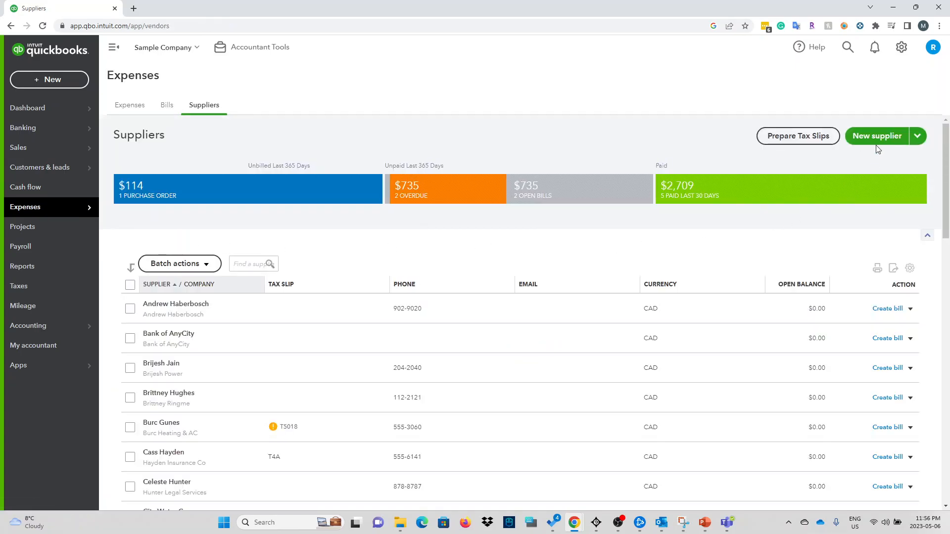
pyautogui.scroll(-5, 182, 417)
pyautogui.scroll(-3, 182, 417)
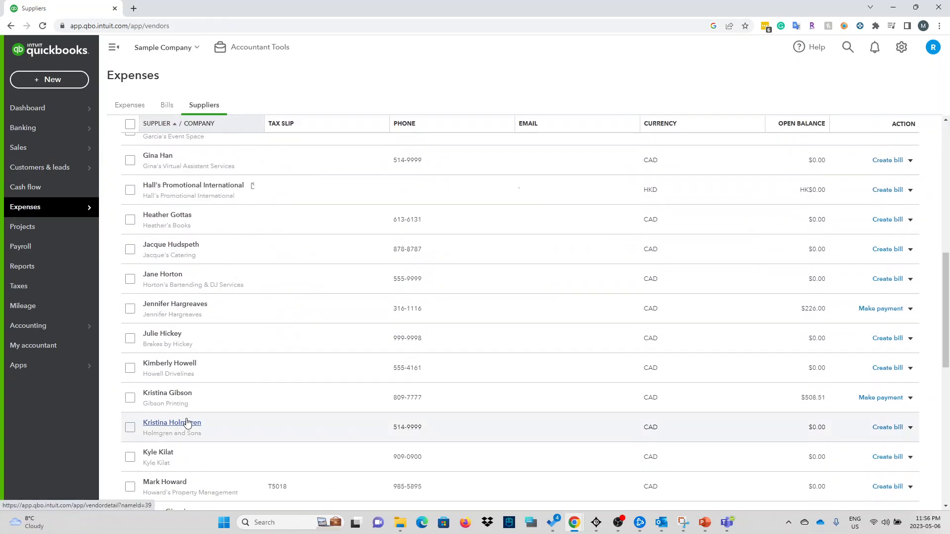
pyautogui.scroll(-5, 178, 392)
pyautogui.scroll(-4, 188, 415)
pyautogui.scroll(15, 208, 396)
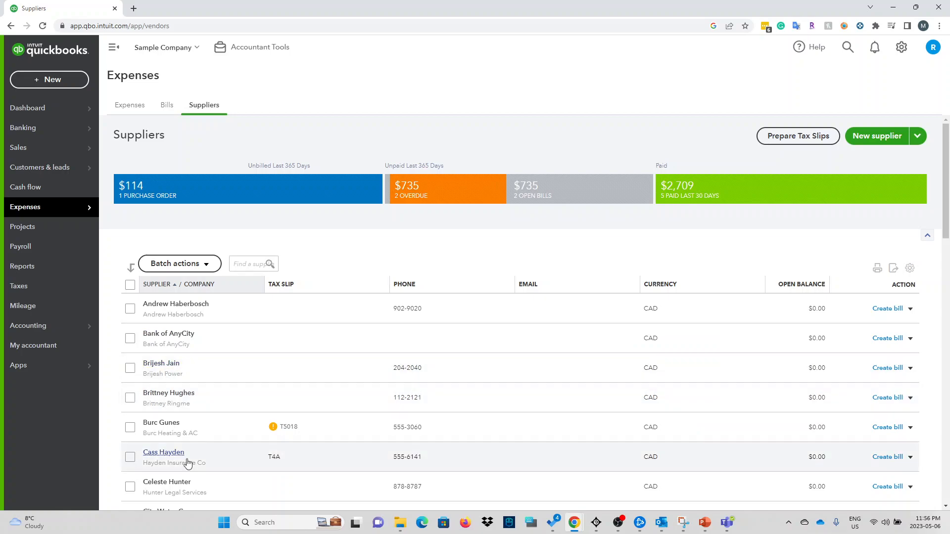
# - Start a new supplier record and set its currency to USD United States Dollar
pyautogui.click(880, 144)
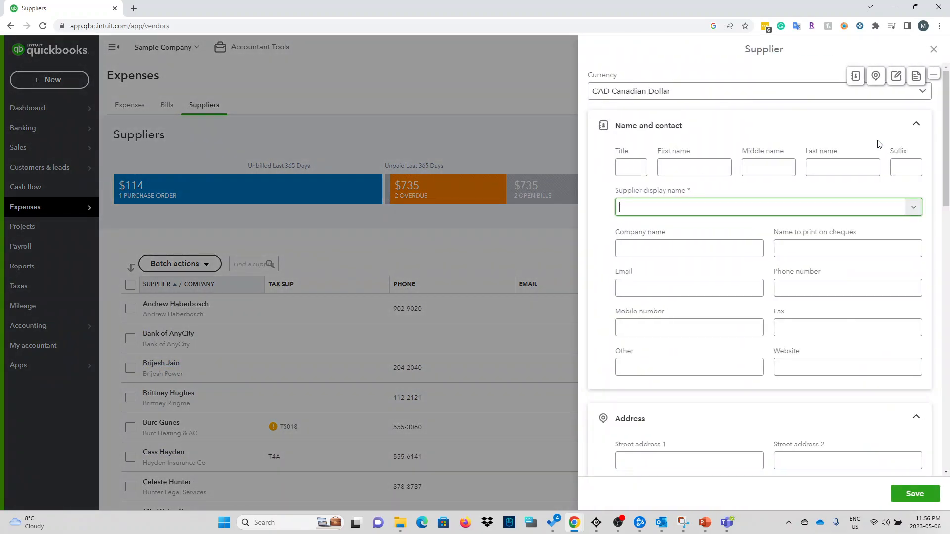
pyautogui.click(740, 93)
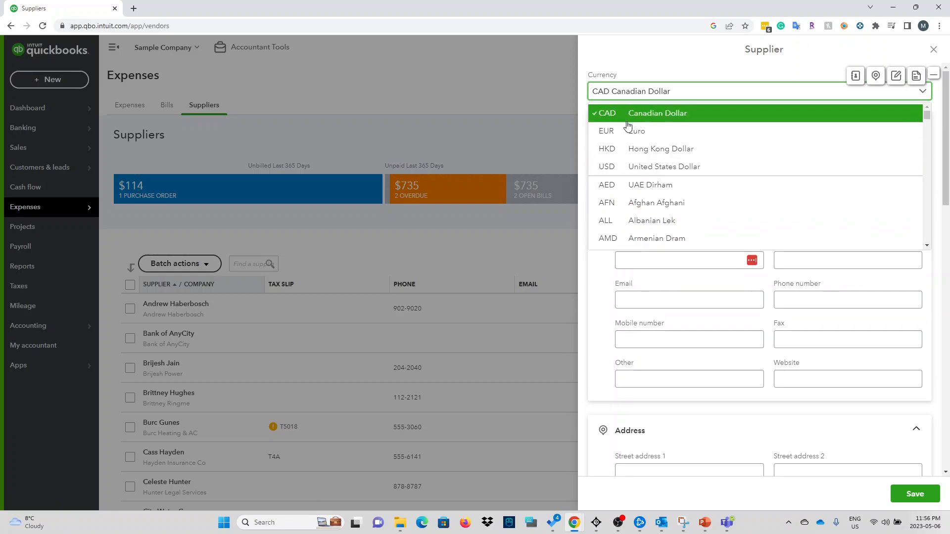
pyautogui.click(688, 169)
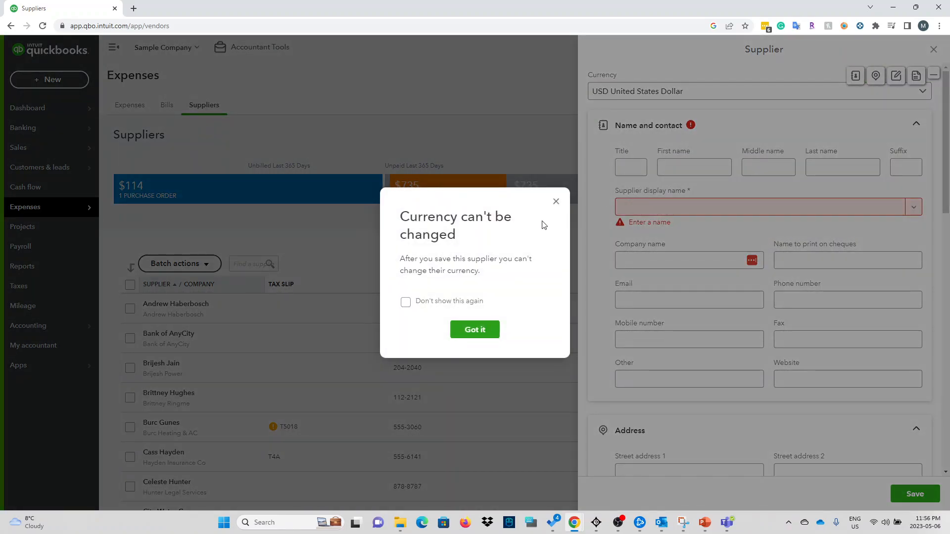
# - Acknowledge the currency notice, and enter the supplier display name "US Tax Guy" and company name "US Tax LLC"
pyautogui.click(476, 334)
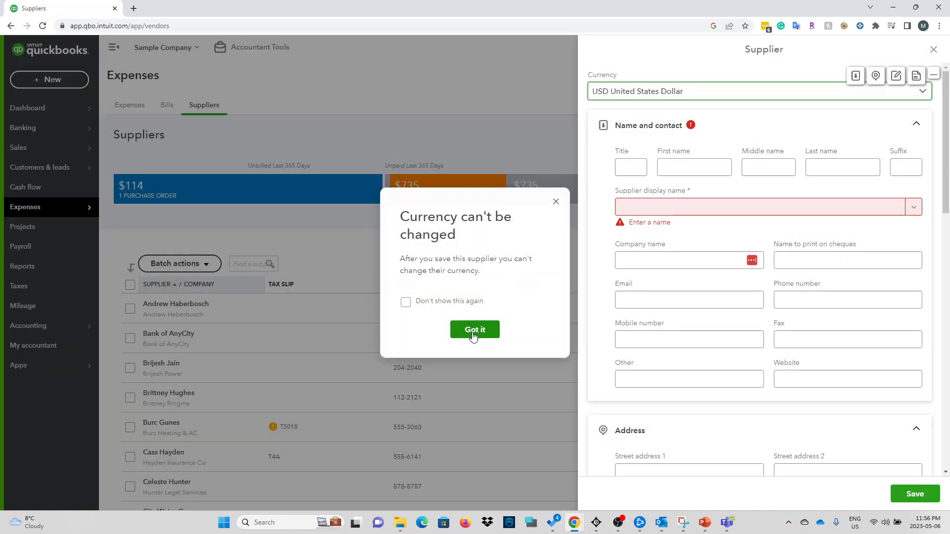
pyautogui.click(705, 207)
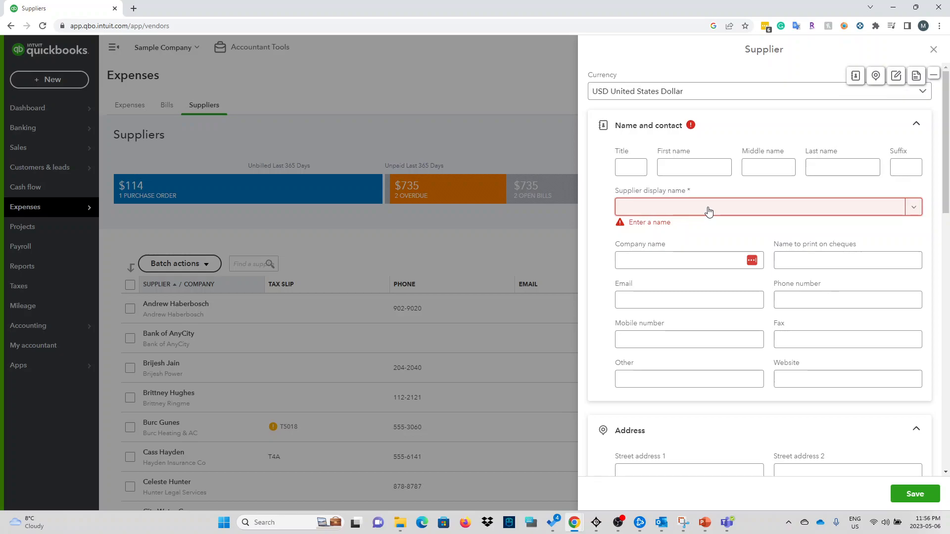
pyautogui.write('US')
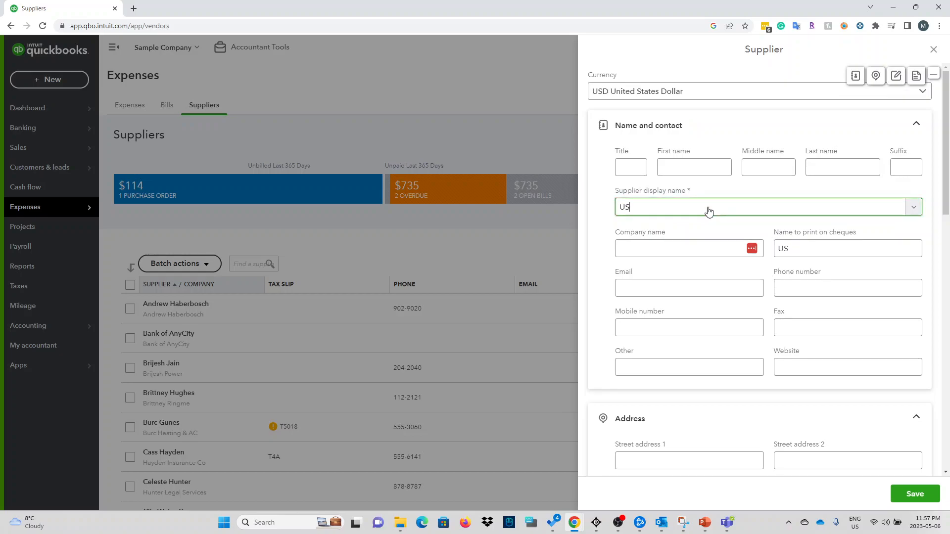
pyautogui.write(' Tax Guy')
pyautogui.press('Tab')
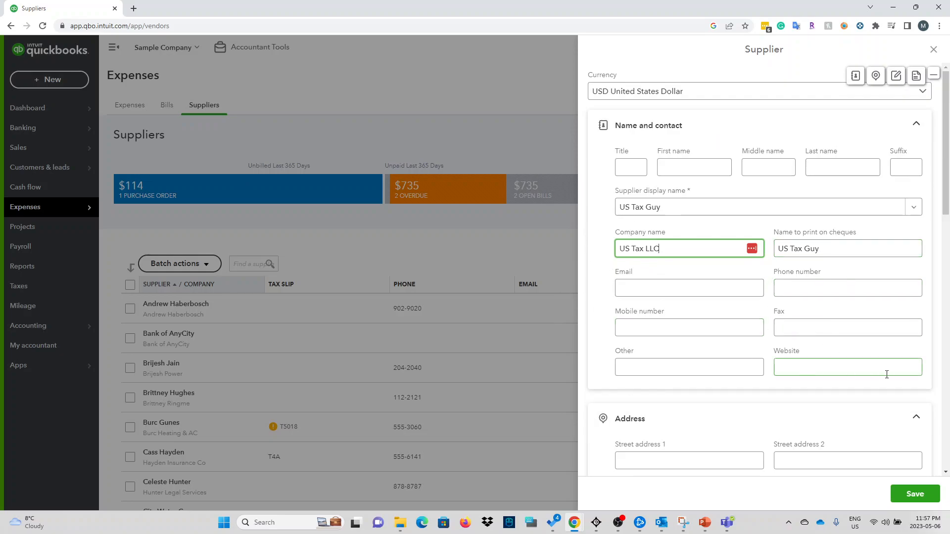
pyautogui.moveTo(694, 195); pyautogui.dragTo(627, 200)
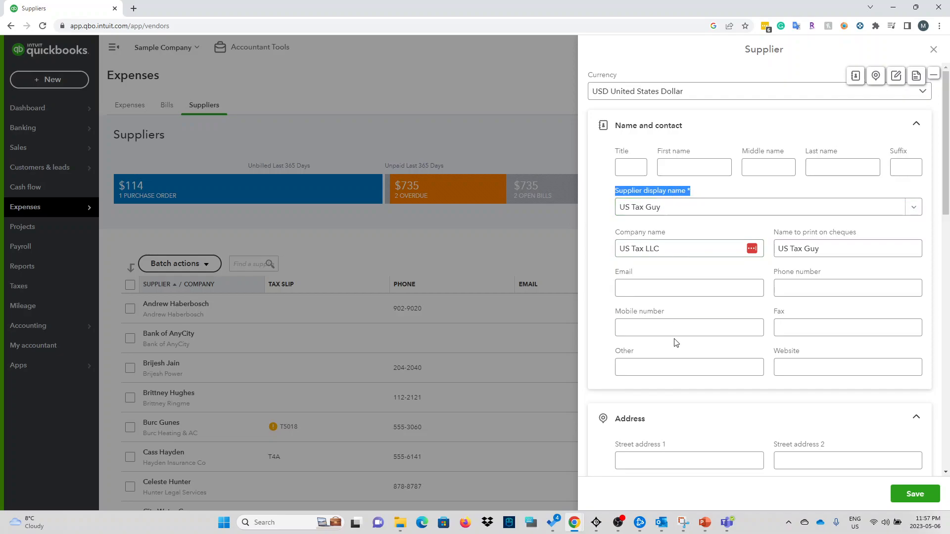
# - Examine the supplier's address, notes and additional info fields, including the supplier type options and business ID field, without entering anything
pyautogui.scroll(-4, 678, 344)
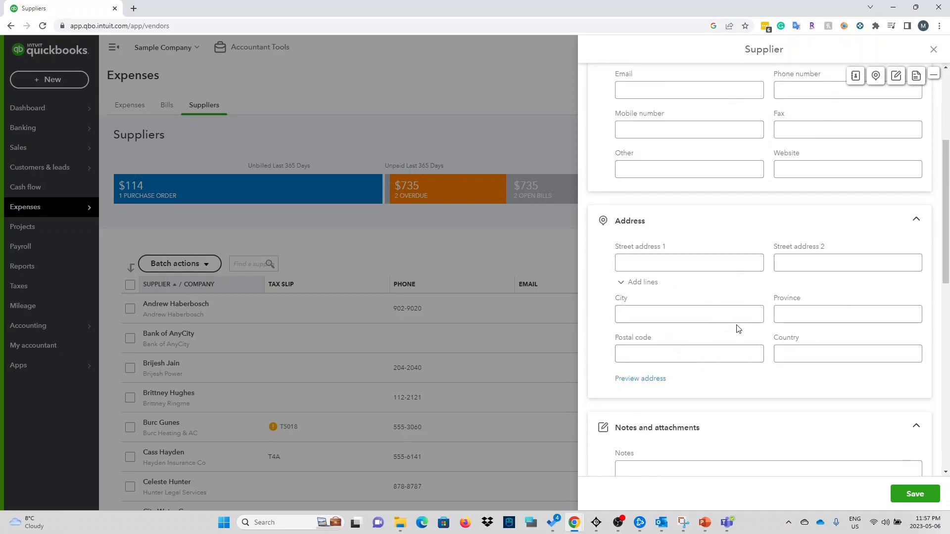
pyautogui.scroll(-3, 727, 327)
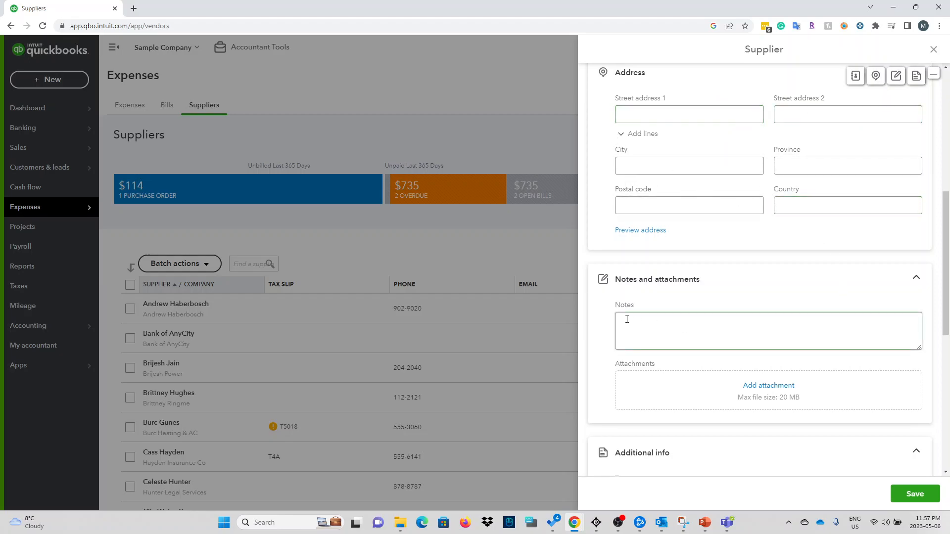
pyautogui.scroll(-4, 628, 318)
pyautogui.click(736, 136)
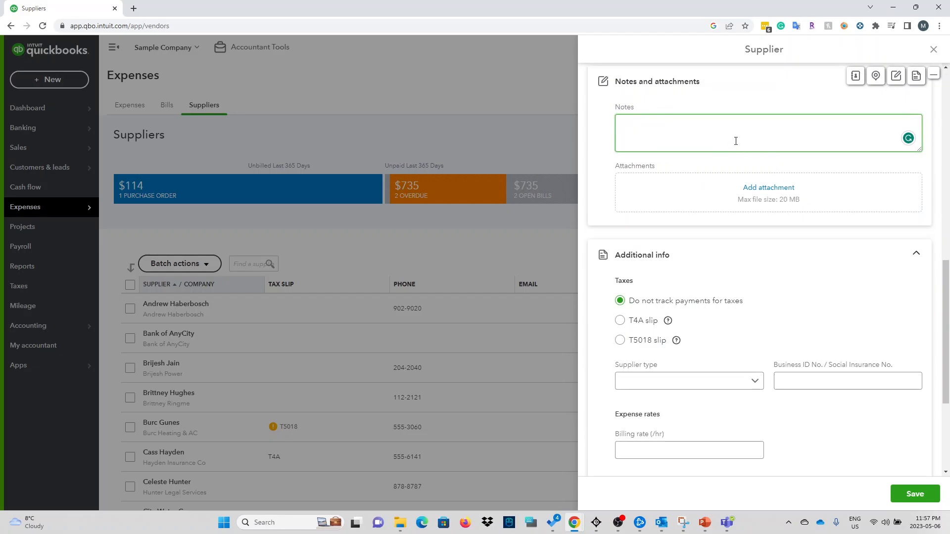
pyautogui.scroll(-3, 801, 306)
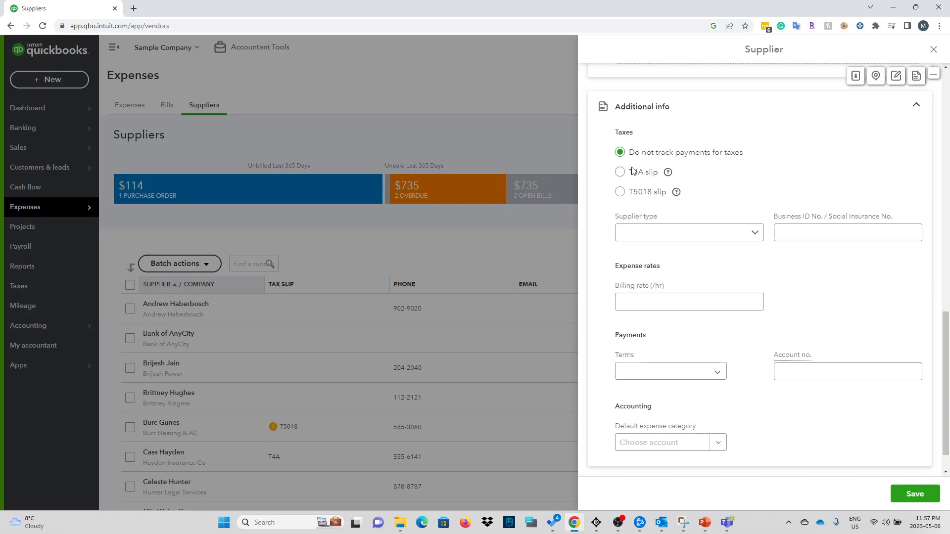
pyautogui.click(699, 231)
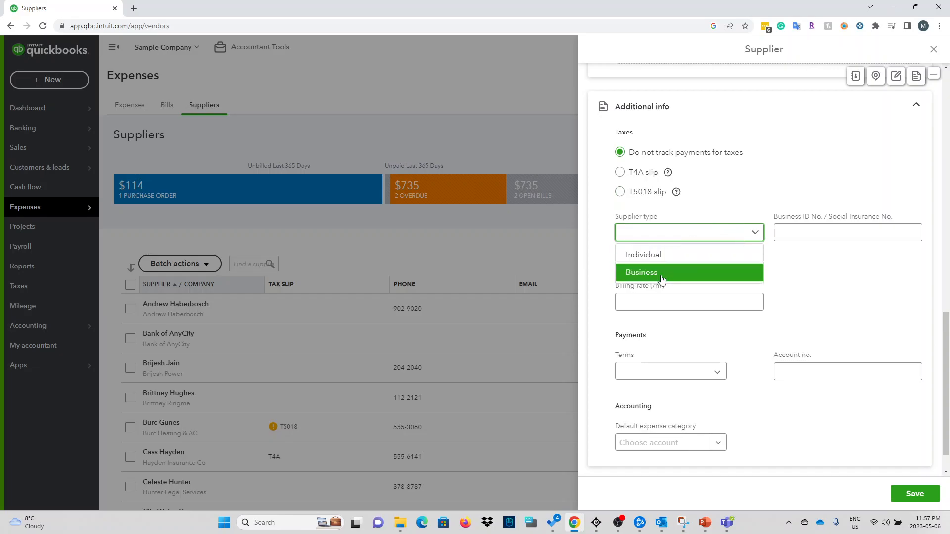
pyautogui.click(599, 208)
pyautogui.click(805, 232)
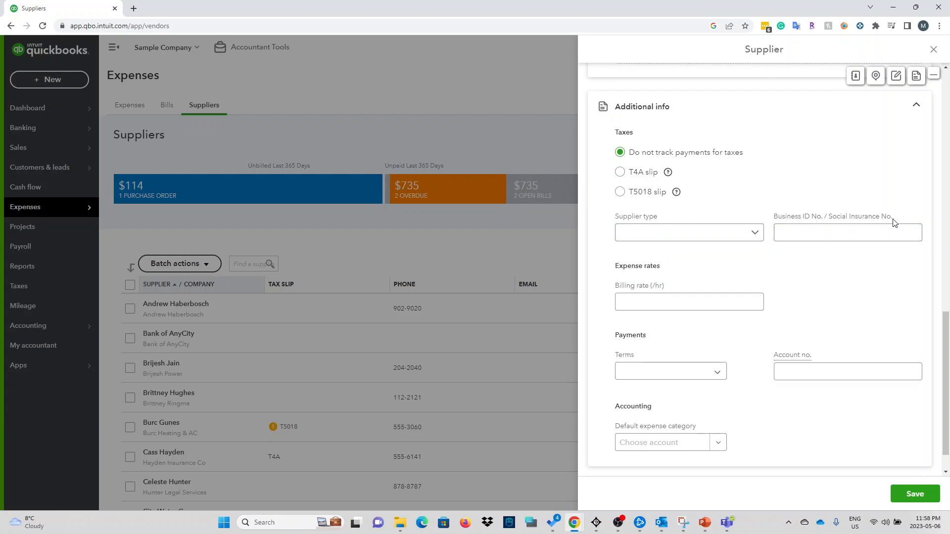
pyautogui.moveTo(898, 218); pyautogui.dragTo(773, 223)
pyautogui.click(783, 227)
pyautogui.click(717, 236)
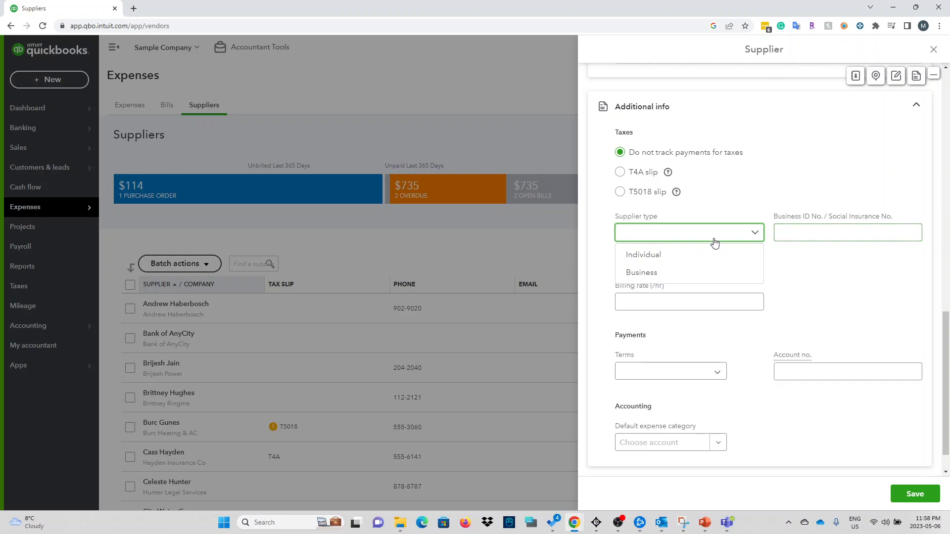
pyautogui.click(603, 200)
# - Try T4A slip tracking for the supplier, and return the setting to Do not track payments for taxes
pyautogui.click(622, 173)
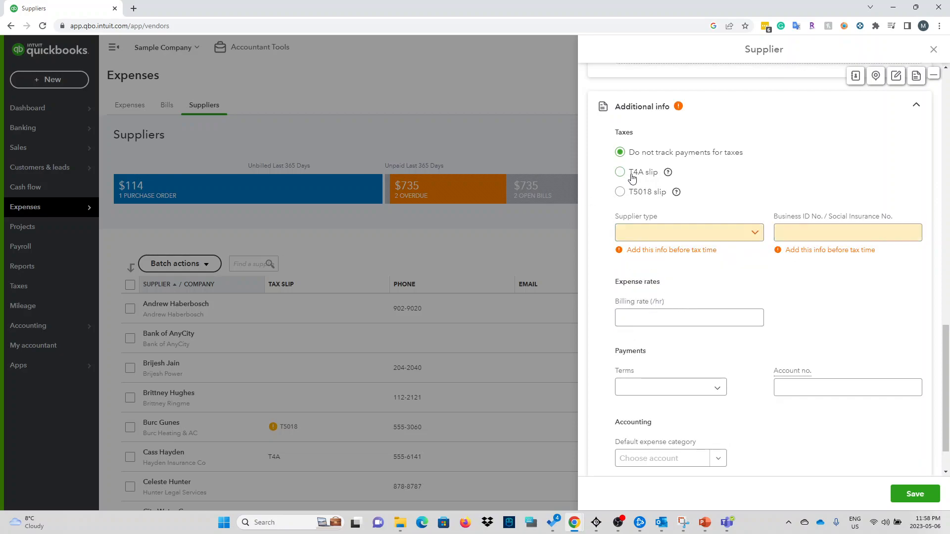
pyautogui.click(725, 234)
pyautogui.click(735, 233)
pyautogui.click(622, 175)
pyautogui.click(621, 173)
pyautogui.click(620, 153)
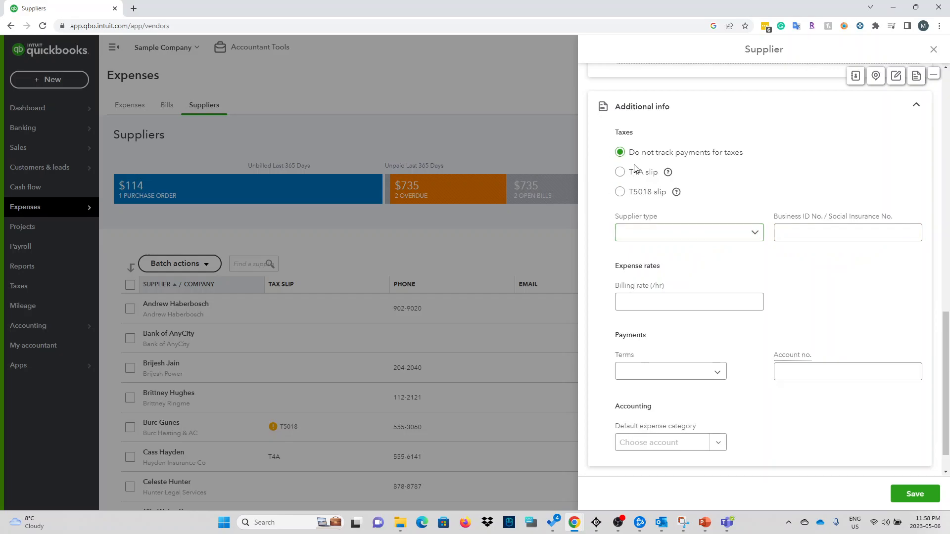
# - Try the T5018 slip option to see which details it requires, and restore Do not track payments for taxes
pyautogui.click(647, 175)
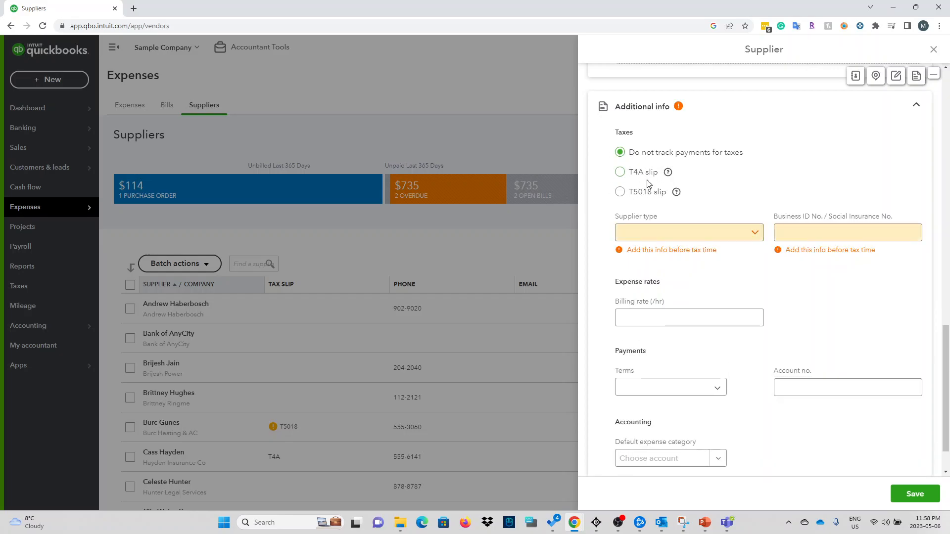
pyautogui.click(685, 235)
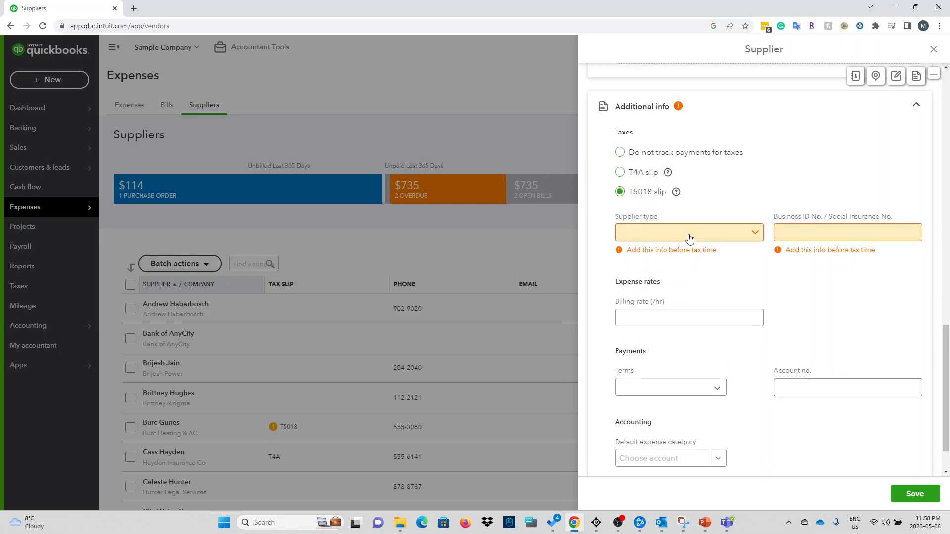
pyautogui.click(804, 260)
pyautogui.moveTo(790, 253); pyautogui.dragTo(897, 258)
pyautogui.click(886, 258)
pyautogui.click(639, 173)
pyautogui.click(636, 155)
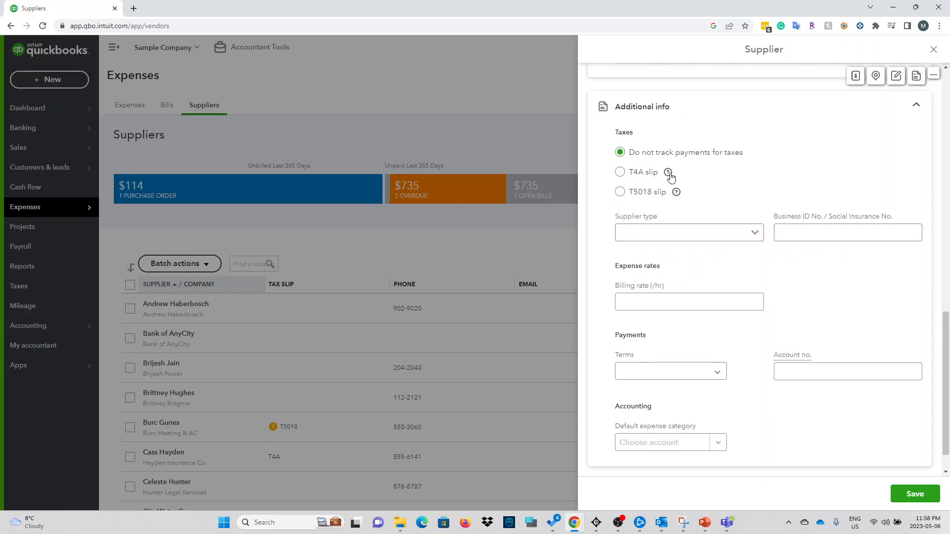
# - Open the help article on using T4A and T5018 forms, read through it, and return to the supplier form
pyautogui.click(676, 192)
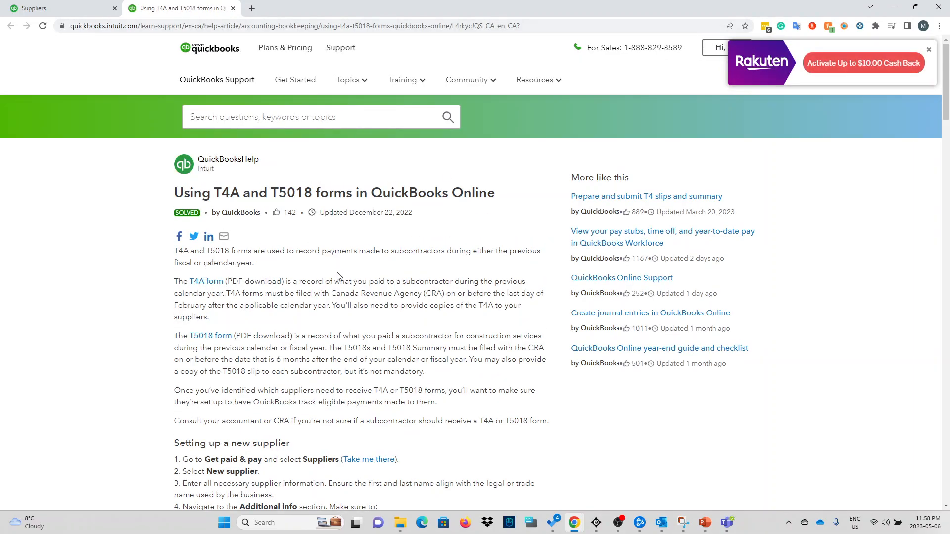
pyautogui.scroll(-3, 341, 275)
pyautogui.scroll(2, 291, 346)
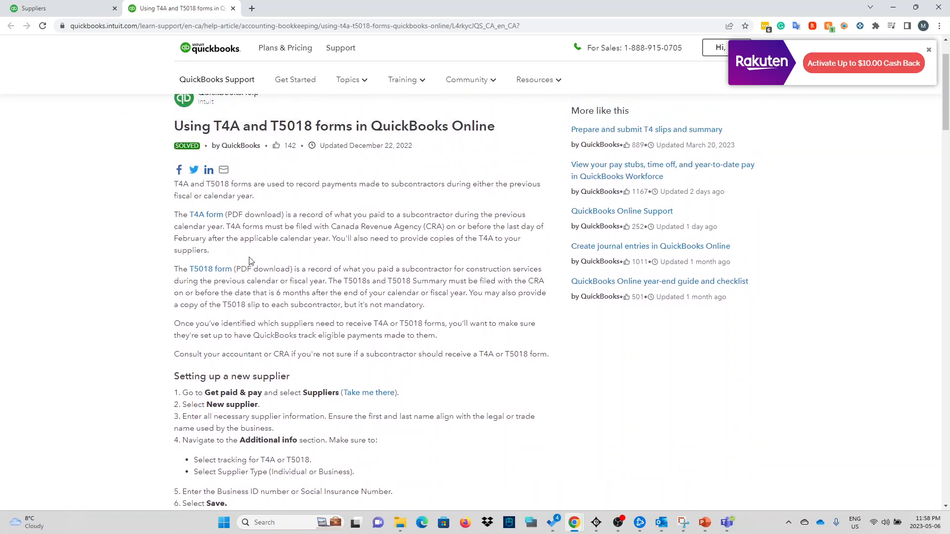
pyautogui.moveTo(175, 128); pyautogui.dragTo(425, 327)
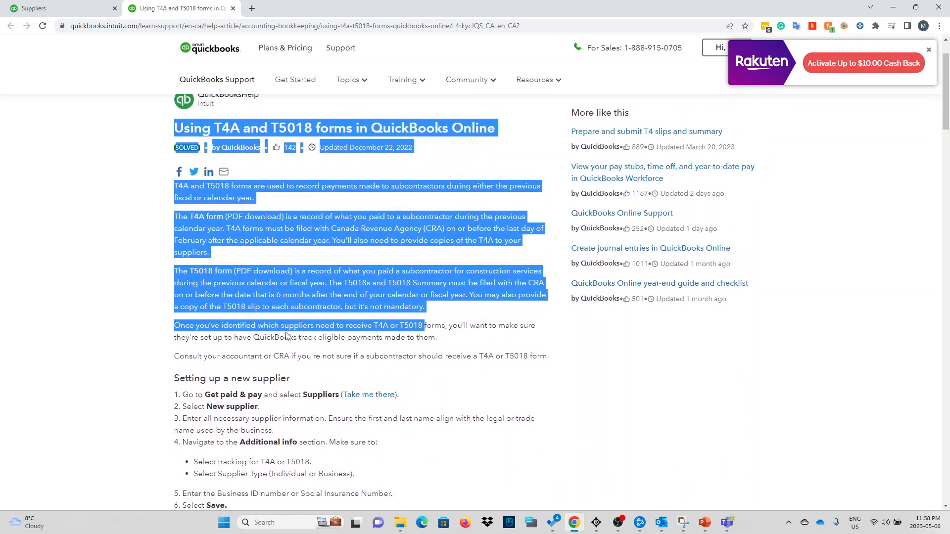
pyautogui.scroll(-7, 287, 336)
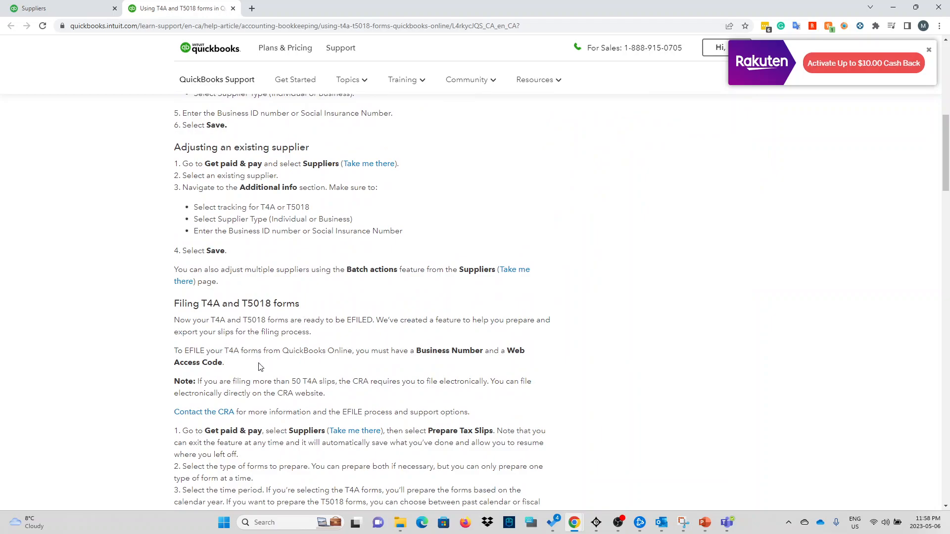
pyautogui.scroll(-2, 261, 367)
pyautogui.scroll(-3, 221, 342)
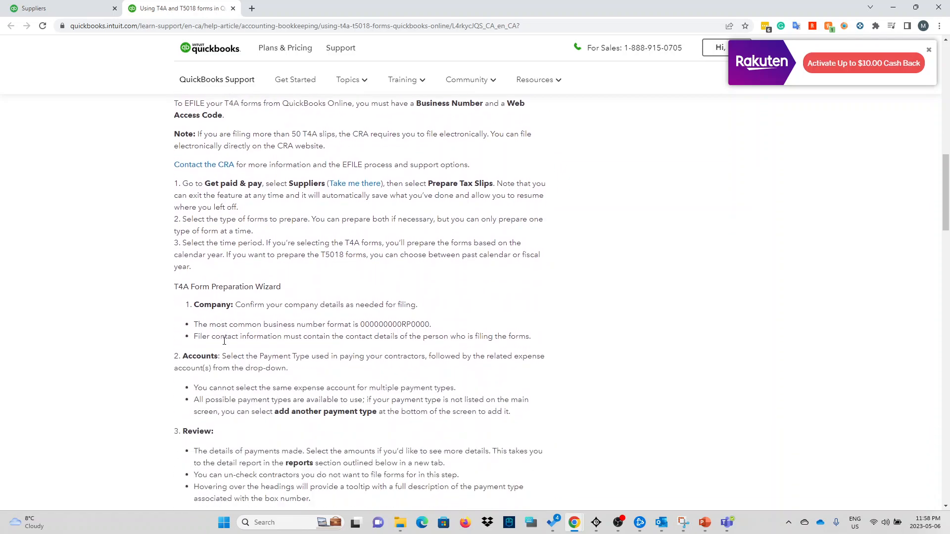
pyautogui.scroll(-5, 239, 321)
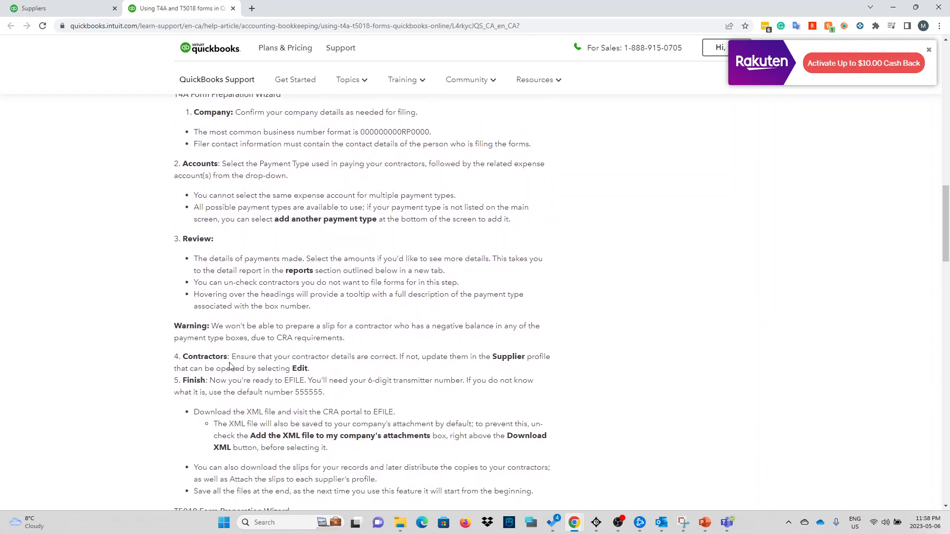
pyautogui.click(80, 8)
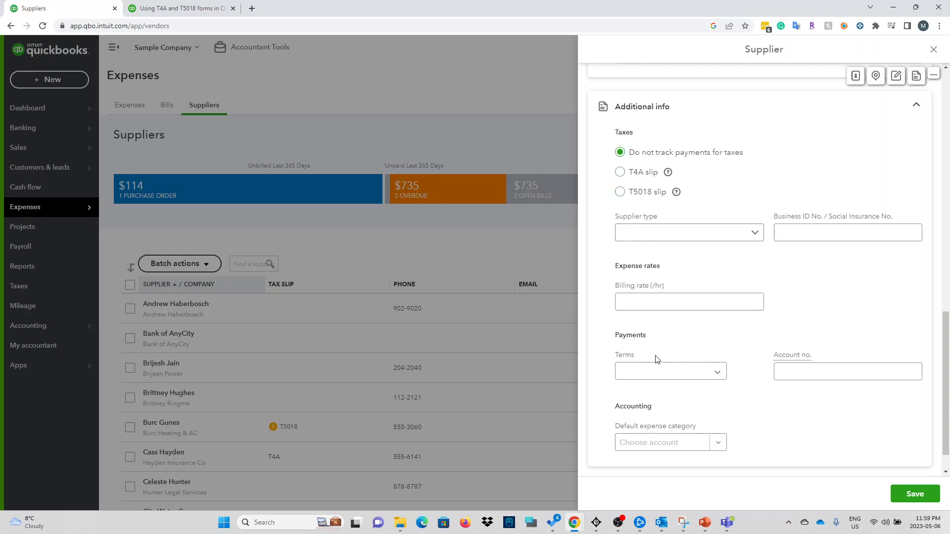
# - Examine the supplier's billing rate, payment terms, account number and default expense category fields without choosing any values
pyautogui.click(675, 302)
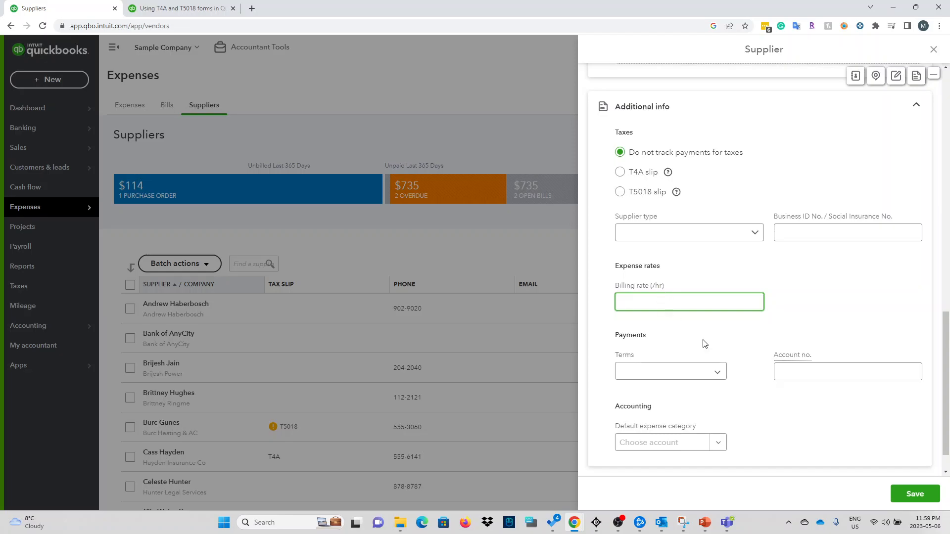
pyautogui.scroll(-1, 746, 402)
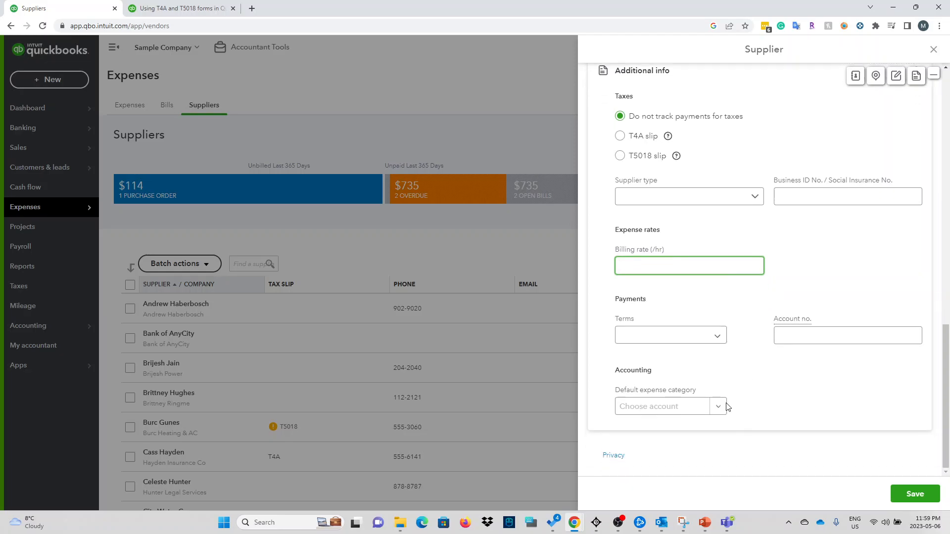
pyautogui.click(712, 337)
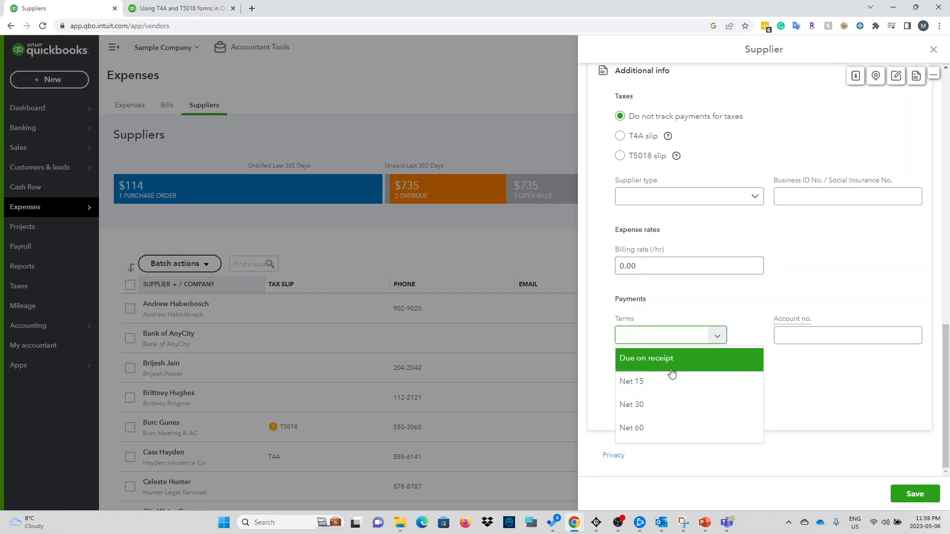
pyautogui.click(867, 385)
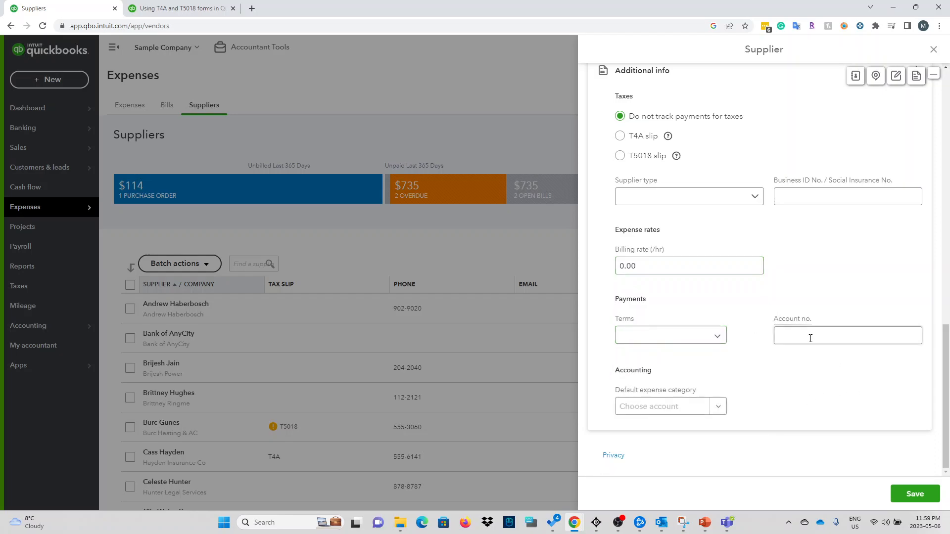
pyautogui.click(806, 331)
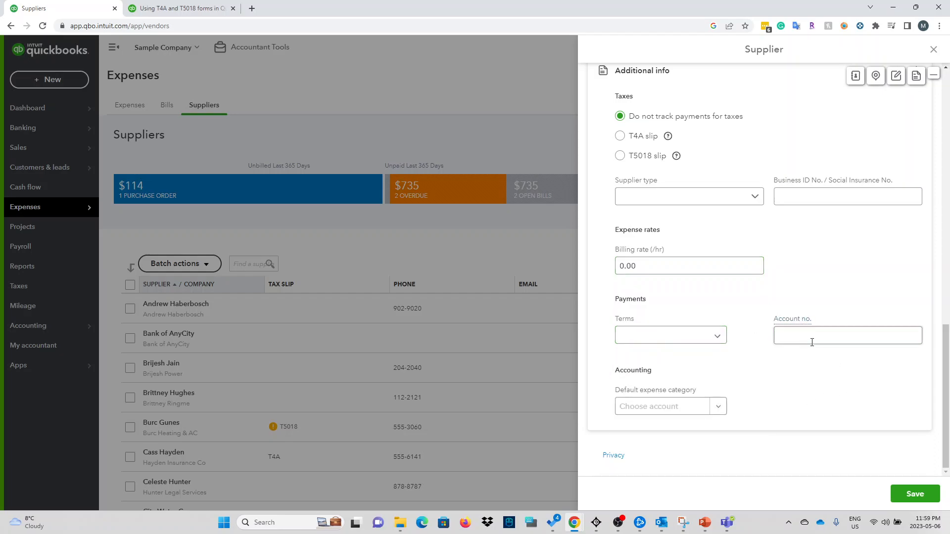
pyautogui.click(718, 407)
pyautogui.click(720, 407)
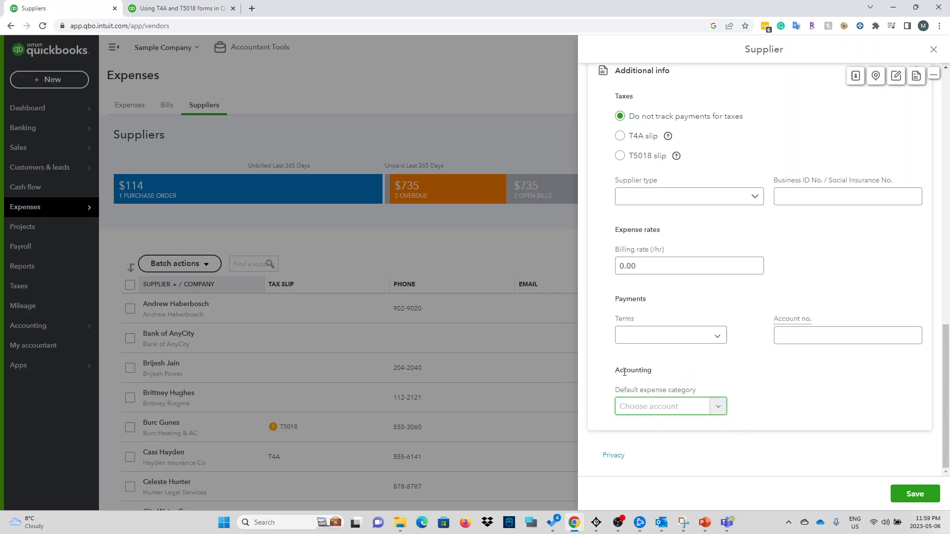
pyautogui.moveTo(619, 372); pyautogui.dragTo(648, 371)
pyautogui.click(664, 386)
# - Review the supplier's name and contact details, and save the new supplier
pyautogui.scroll(10, 714, 390)
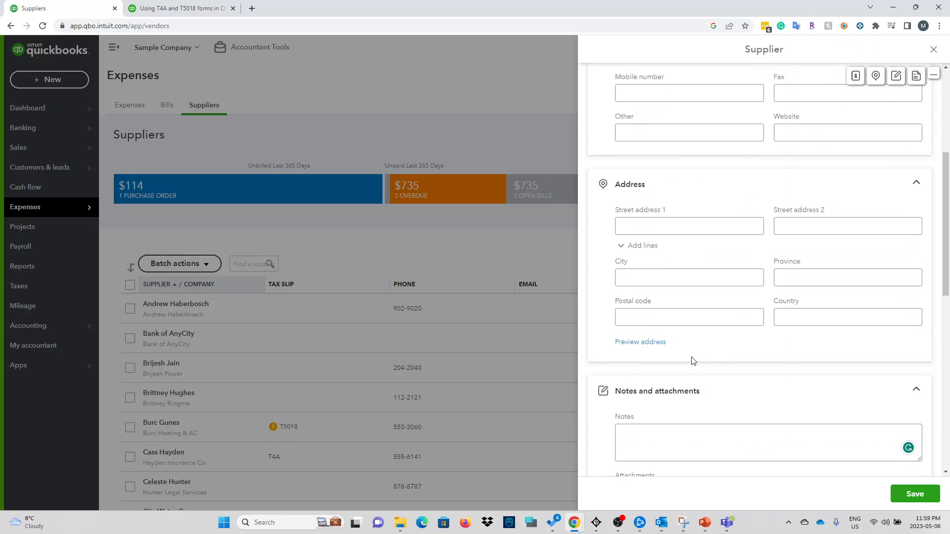
pyautogui.scroll(5, 692, 361)
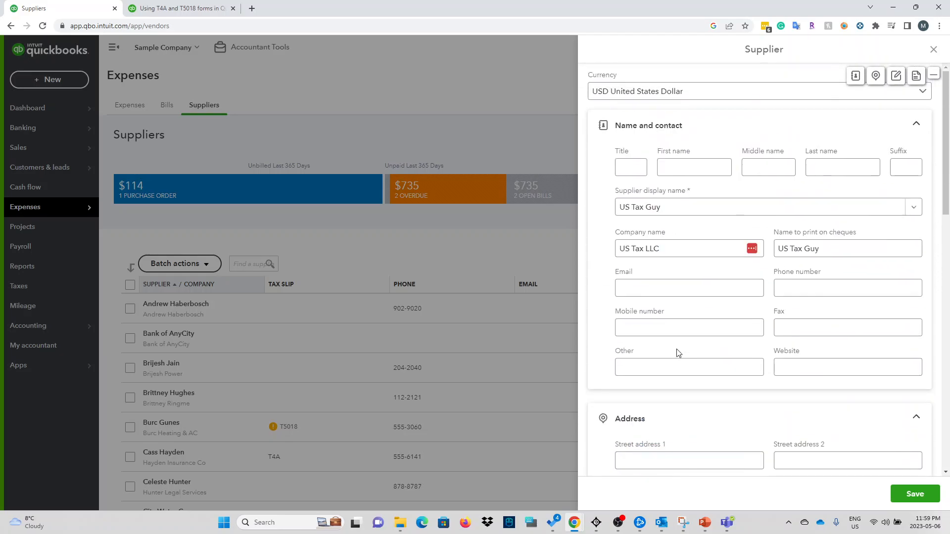
pyautogui.click(912, 495)
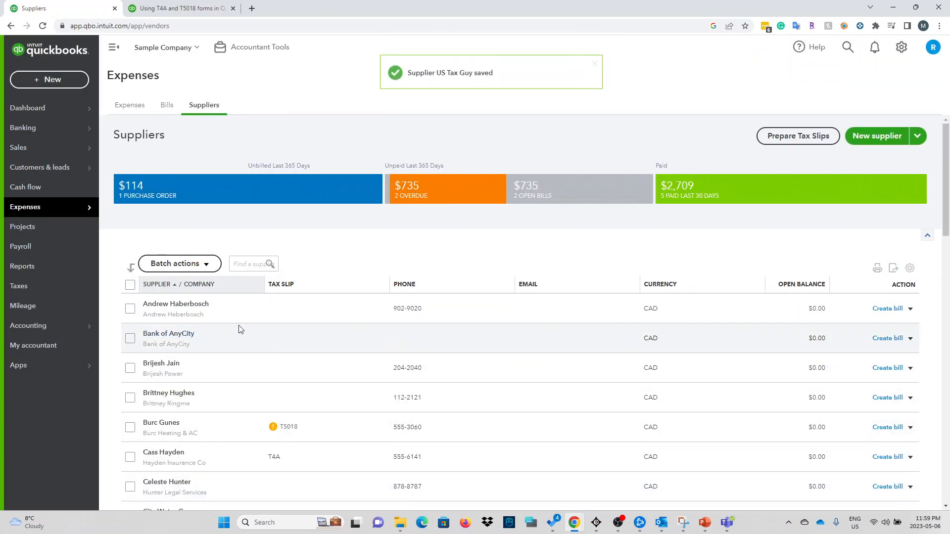